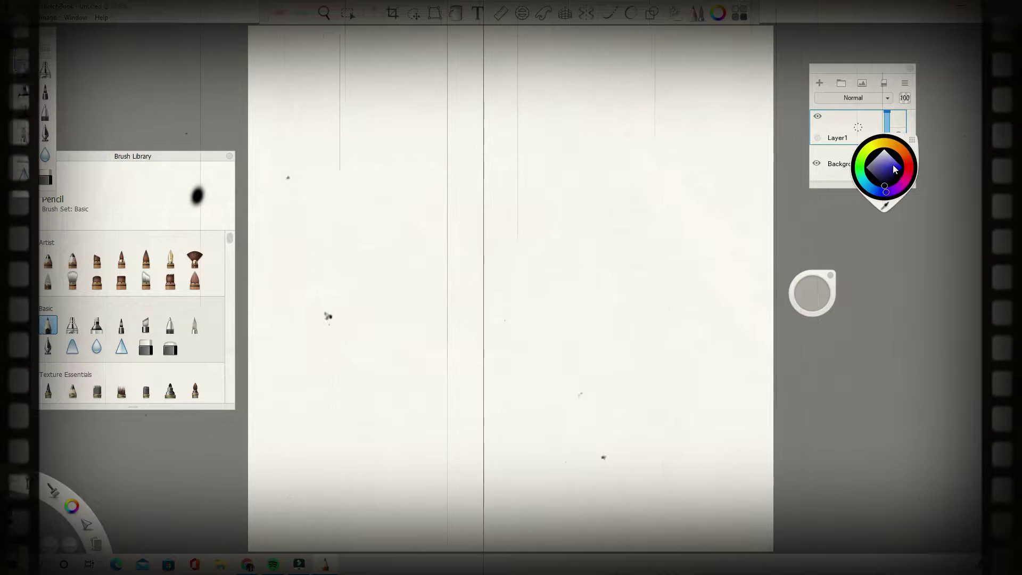
# Set the background to a warm grey and, with vertical-axis symmetry on, block in a black skull silhouette using the Conceptual 2 brush
pyautogui.click(896, 163)
pyautogui.click(906, 171)
pyautogui.click(122, 281)
pyautogui.click(550, 78)
pyautogui.click(586, 12)
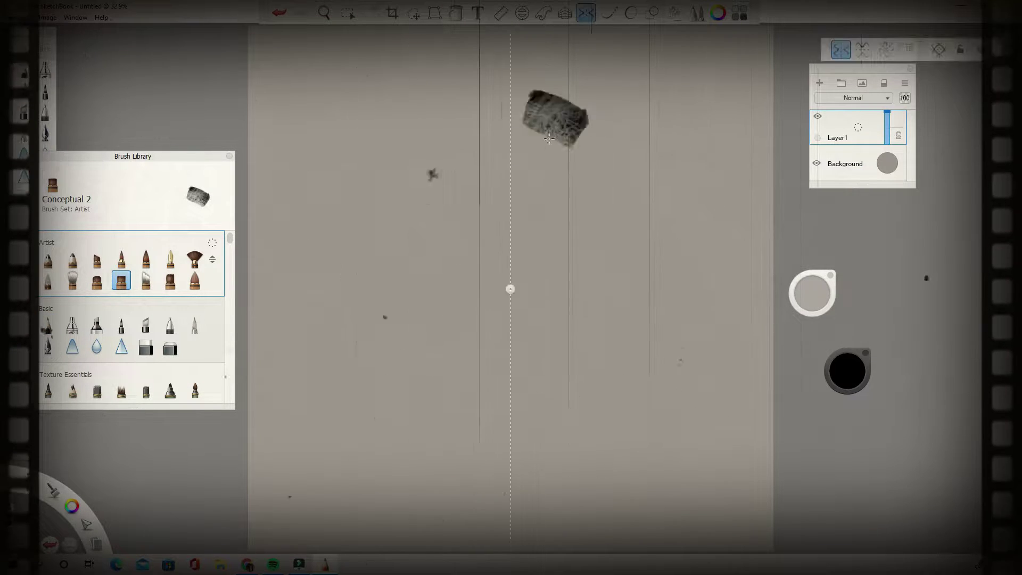
pyautogui.moveTo(518, 176)
pyautogui.mouseDown()
pyautogui.moveTo(510, 284)
pyautogui.moveTo(512, 266)
pyautogui.moveTo(502, 274)
pyautogui.moveTo(506, 307)
pyautogui.moveTo(476, 246)
pyautogui.moveTo(526, 213)
pyautogui.mouseUp()
# Blend the skull's cranium, eye sockets, cheeks and jaw into smoother forms with the Hair brush
pyautogui.click(146, 280)
pyautogui.moveTo(493, 174)
pyautogui.mouseDown()
pyautogui.moveTo(463, 165)
pyautogui.moveTo(494, 137)
pyautogui.moveTo(481, 154)
pyautogui.moveTo(504, 151)
pyautogui.moveTo(508, 252)
pyautogui.mouseUp()
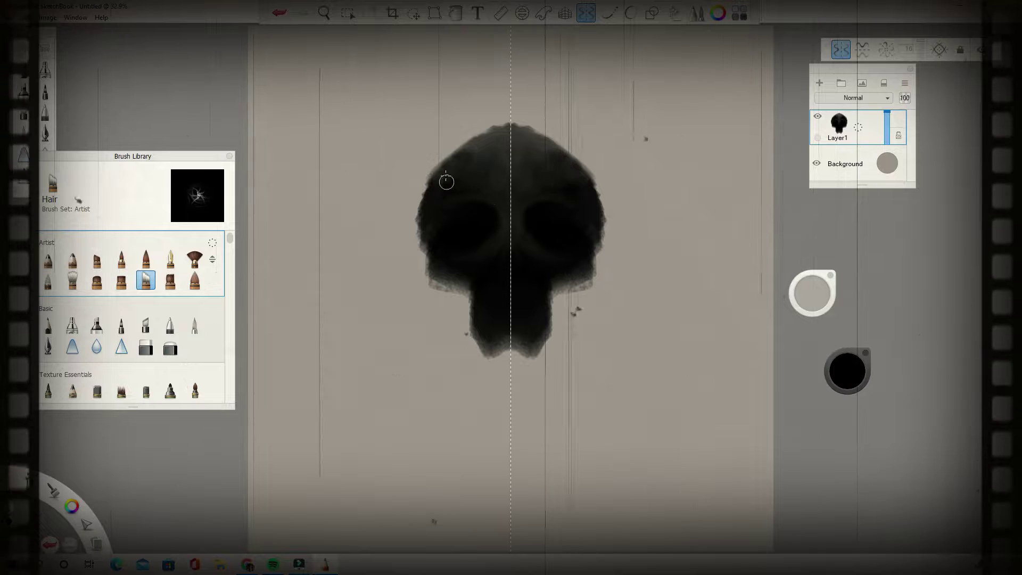
pyautogui.moveTo(444, 179)
pyautogui.mouseDown()
pyautogui.moveTo(442, 197)
pyautogui.moveTo(520, 133)
pyautogui.moveTo(564, 148)
pyautogui.moveTo(593, 203)
pyautogui.mouseUp()
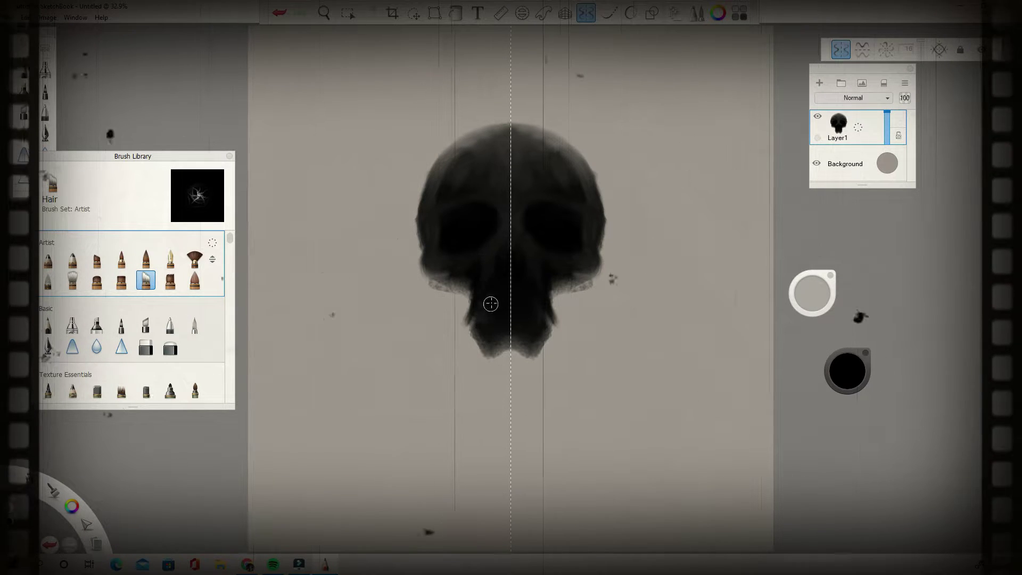
pyautogui.moveTo(474, 322)
pyautogui.mouseDown()
pyautogui.moveTo(507, 344)
pyautogui.moveTo(469, 322)
pyautogui.mouseUp()
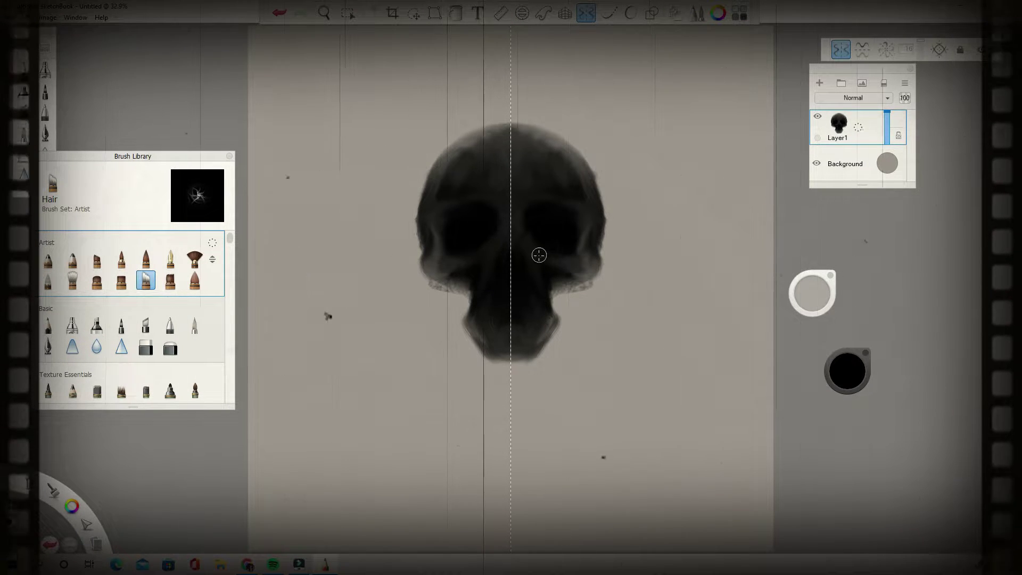
# Trim the outer edges of the jaw and cheekbones cleanly with the Hard Eraser
pyautogui.press('e')
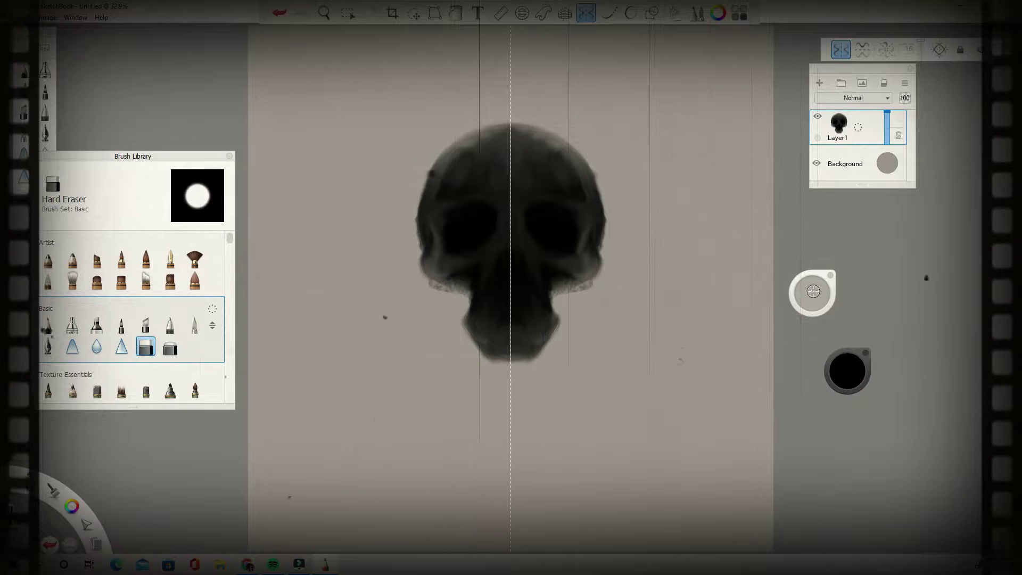
pyautogui.moveTo(565, 318); pyautogui.dragTo(510, 361)
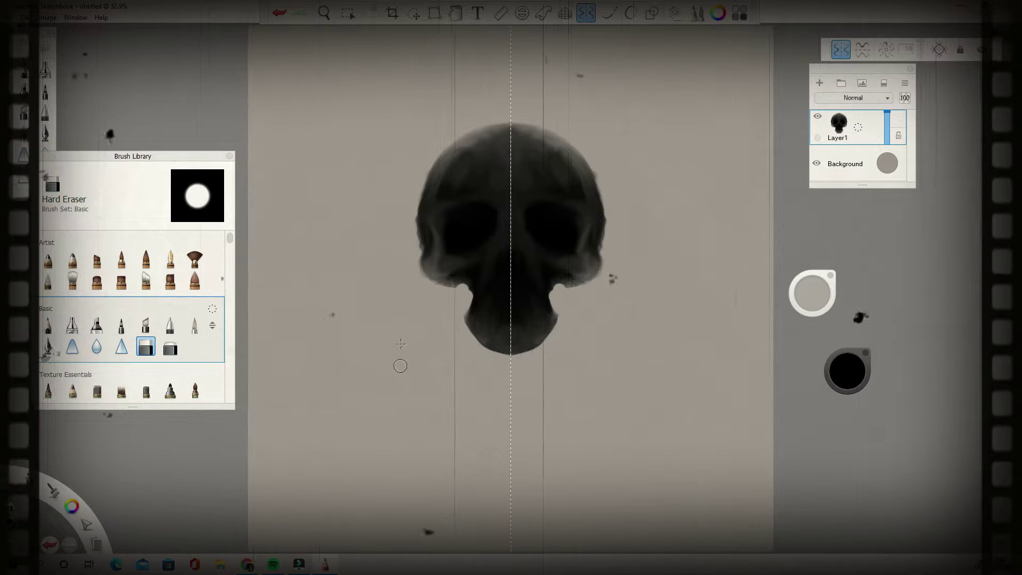
pyautogui.moveTo(583, 293); pyautogui.dragTo(608, 258)
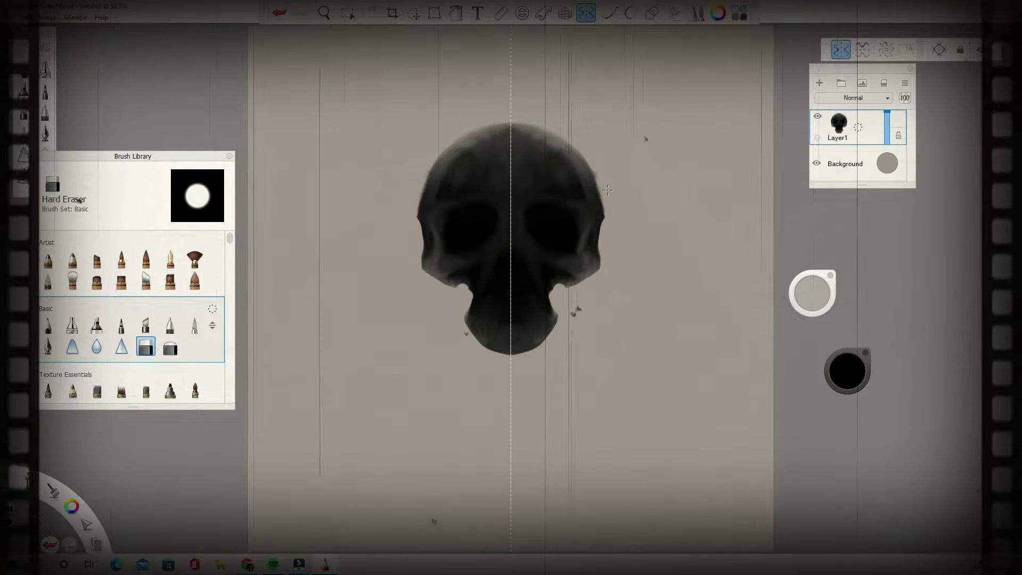
# Erase the cranium's edge into a smooth dome along the ellipse guide, carve the temples, and blend them with the Hair brush
pyautogui.click(522, 13)
pyautogui.moveTo(511, 212); pyautogui.dragTo(510, 116)
pyautogui.moveTo(325, 288); pyautogui.dragTo(397, 288)
pyautogui.moveTo(511, 288); pyautogui.dragTo(511, 205)
pyautogui.moveTo(437, 146)
pyautogui.mouseDown()
pyautogui.moveTo(417, 208)
pyautogui.moveTo(402, 206)
pyautogui.mouseUp()
pyautogui.moveTo(510, 125)
pyautogui.mouseDown()
pyautogui.moveTo(479, 131)
pyautogui.moveTo(426, 221)
pyautogui.mouseUp()
pyautogui.click(509, 308)
pyautogui.moveTo(598, 221); pyautogui.dragTo(599, 244)
pyautogui.click(146, 280)
pyautogui.moveTo(430, 214); pyautogui.dragTo(436, 215)
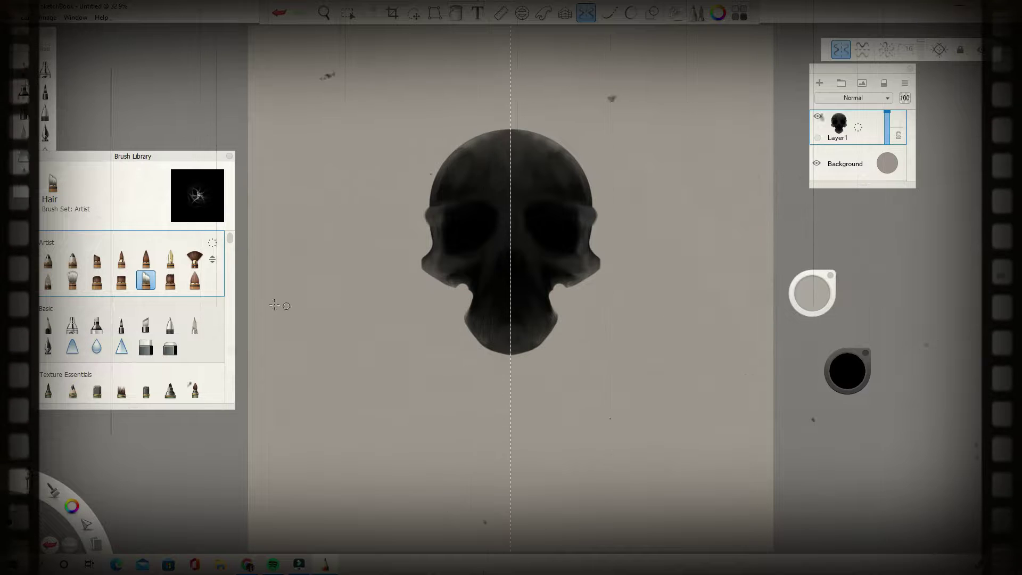
# Add a new layer above the skull and airbrush light grey highlights along the brow ridges
pyautogui.click(72, 324)
pyautogui.click(820, 83)
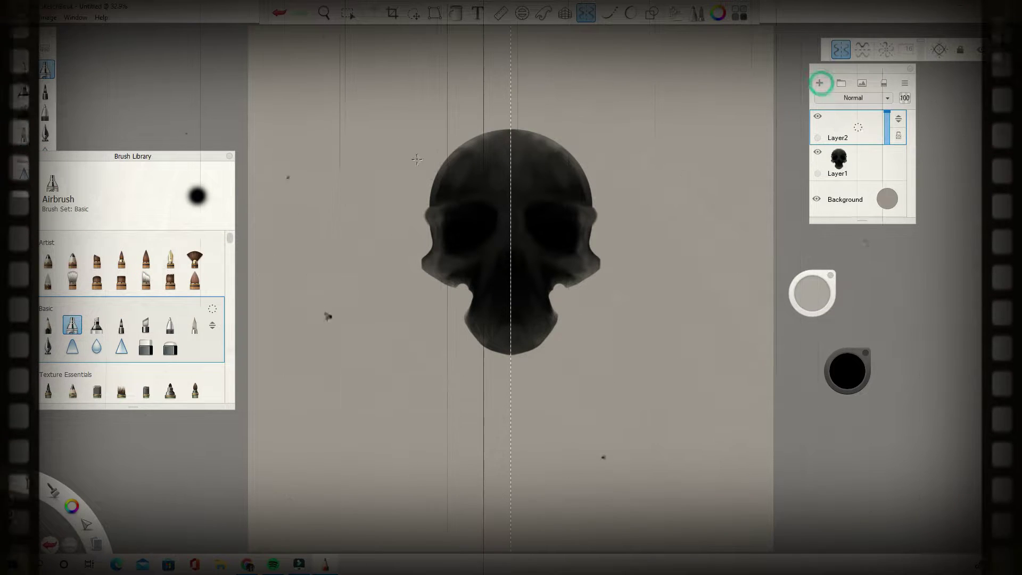
pyautogui.click(848, 365)
pyautogui.click(841, 362)
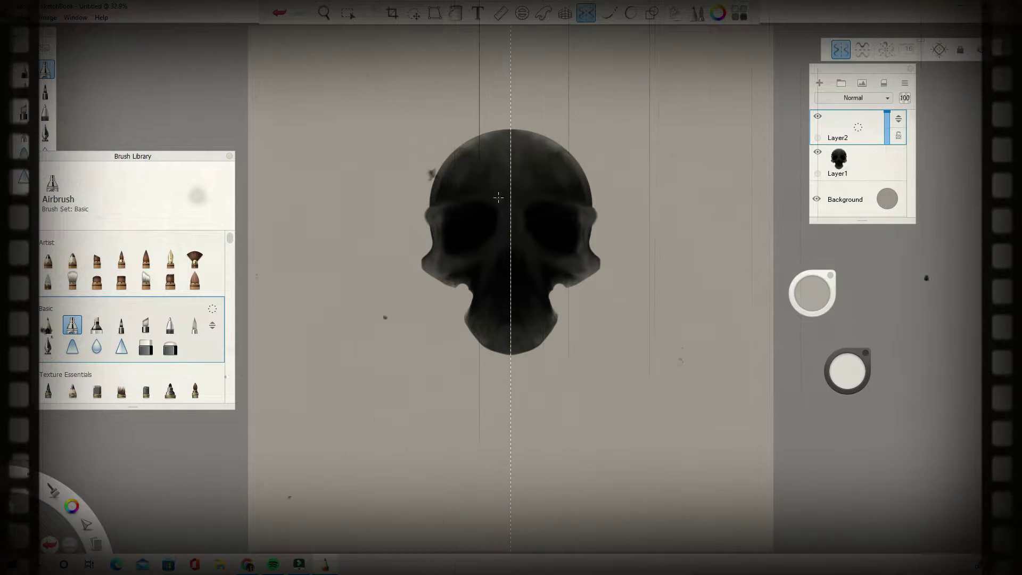
pyautogui.moveTo(487, 195)
pyautogui.mouseDown()
pyautogui.moveTo(497, 190)
pyautogui.moveTo(434, 208)
pyautogui.mouseUp()
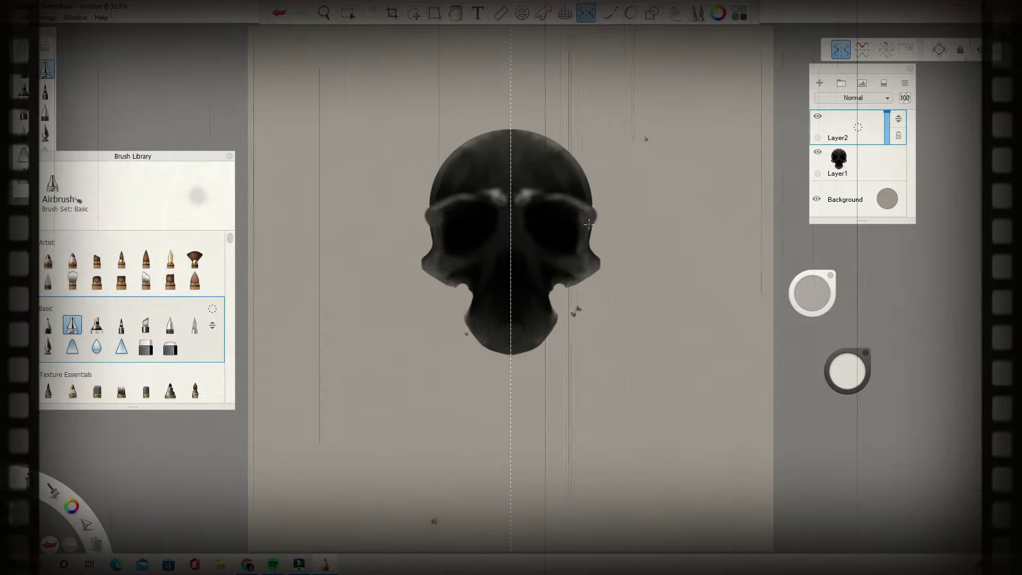
# Airbrush light rims around the eye sockets and nose plus two rows of teeth, softening them with the Hair brush
pyautogui.moveTo(814, 296); pyautogui.dragTo(810, 300)
pyautogui.moveTo(441, 216); pyautogui.dragTo(445, 245)
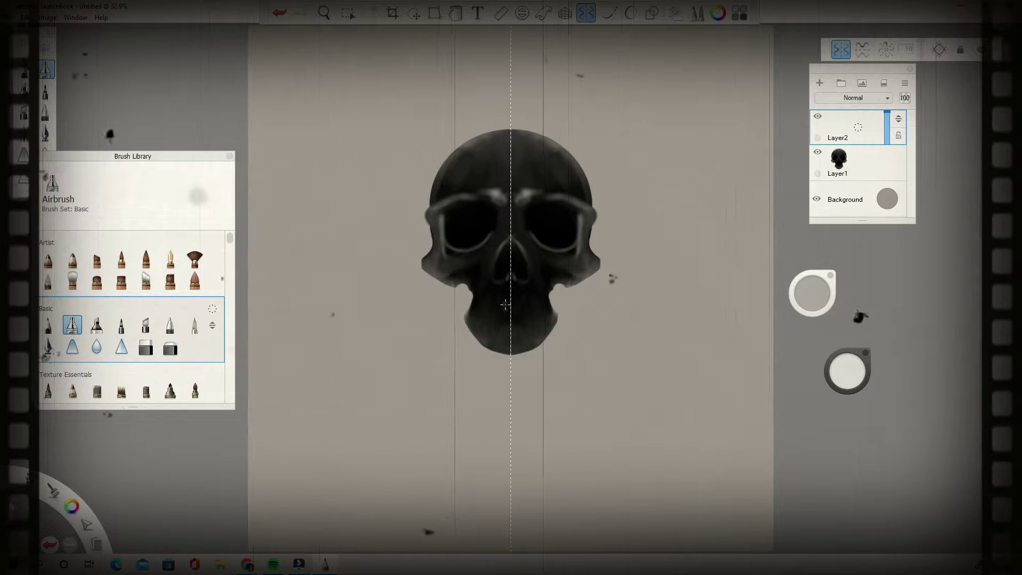
pyautogui.moveTo(497, 301)
pyautogui.mouseDown()
pyautogui.moveTo(494, 322)
pyautogui.moveTo(479, 298)
pyautogui.moveTo(510, 328)
pyautogui.moveTo(504, 336)
pyautogui.moveTo(506, 319)
pyautogui.moveTo(497, 324)
pyautogui.moveTo(504, 331)
pyautogui.moveTo(542, 323)
pyautogui.mouseUp()
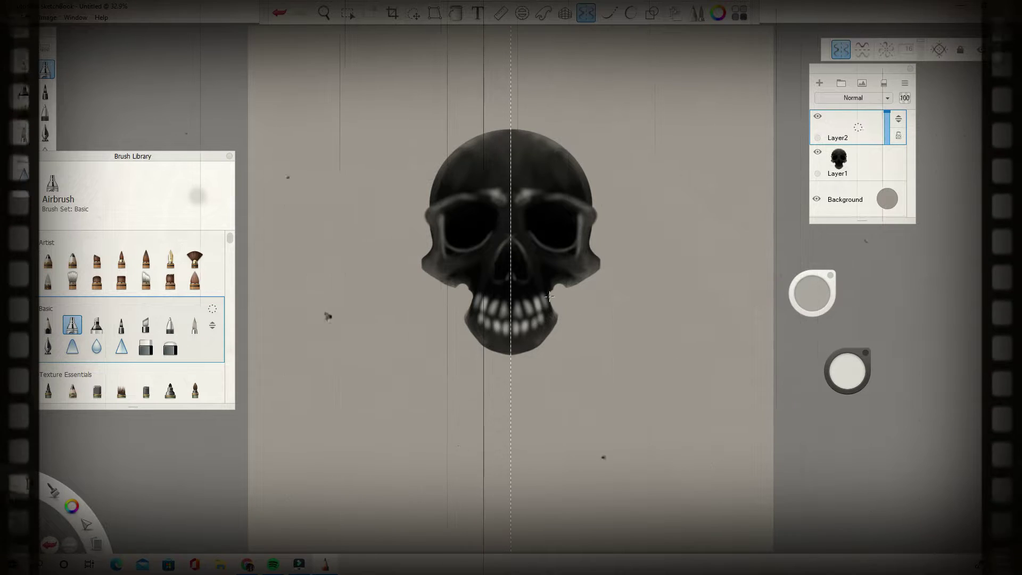
pyautogui.click(145, 280)
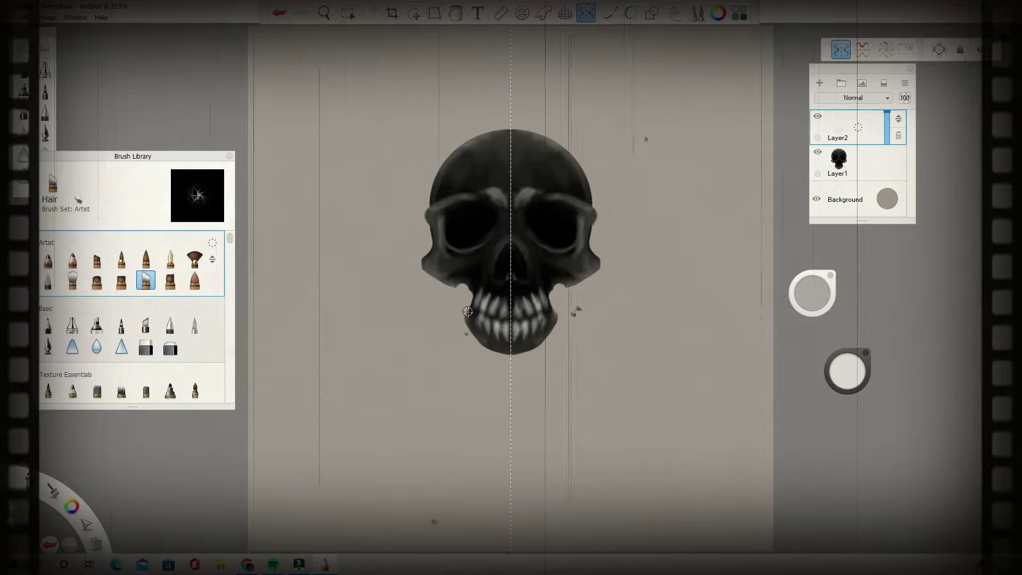
# Add a layer beneath the skull and paint a textured black jaw and spine on it with the Small Rigger brush
pyautogui.scroll(-10, 229, 263)
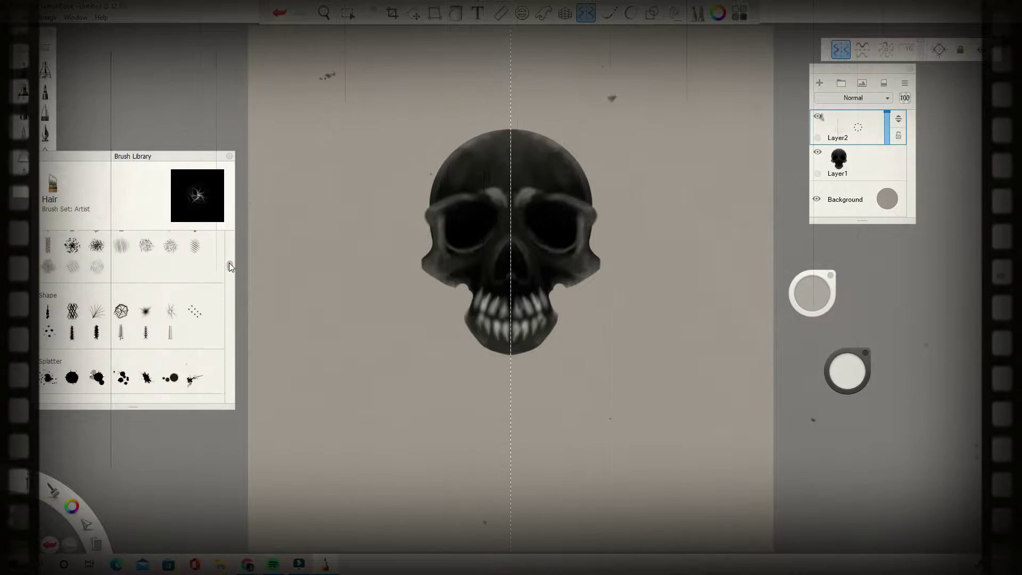
pyautogui.click(147, 301)
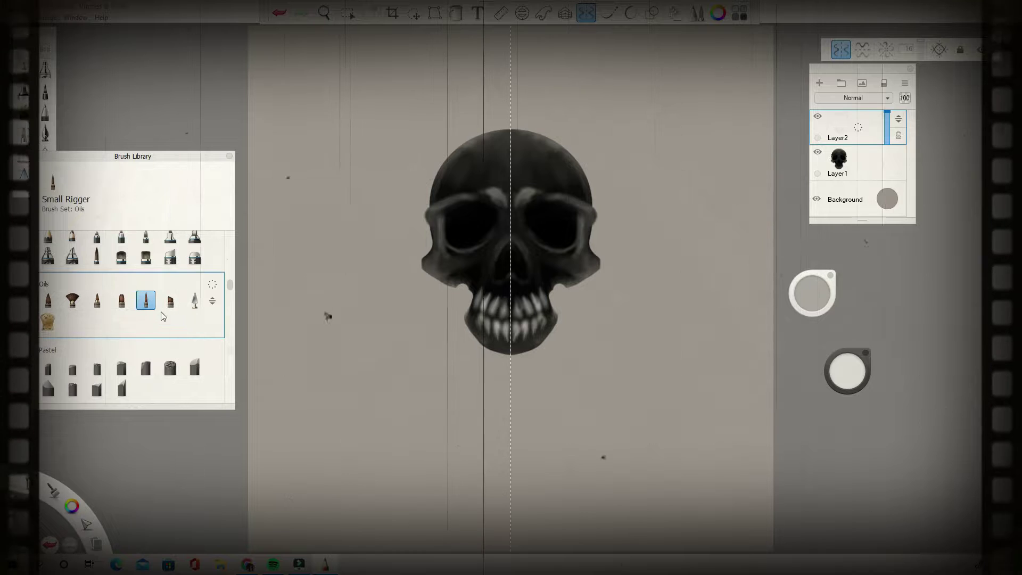
pyautogui.click(867, 162)
pyautogui.click(819, 83)
pyautogui.moveTo(898, 154); pyautogui.dragTo(898, 197)
pyautogui.moveTo(847, 371); pyautogui.dragTo(814, 459)
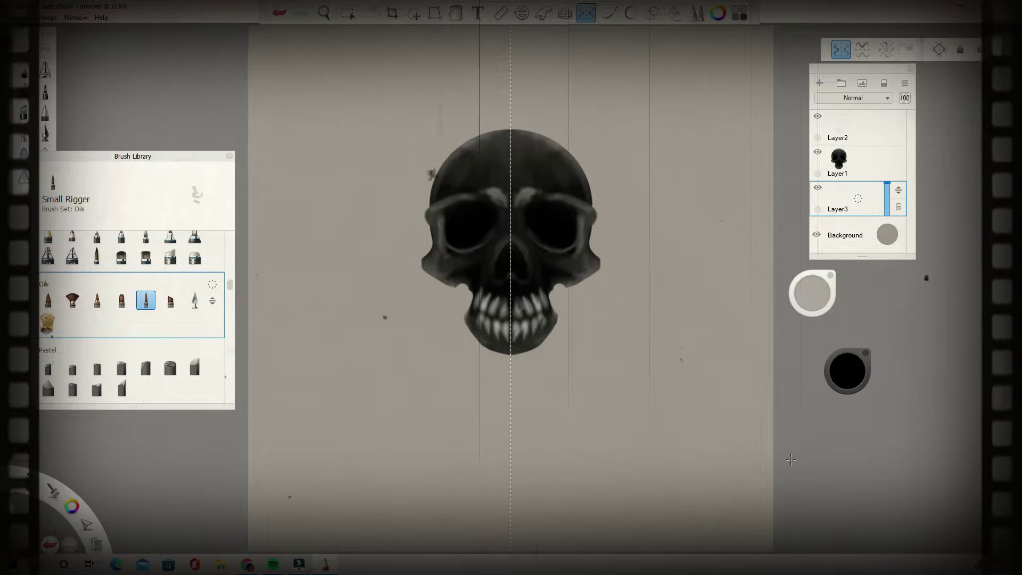
pyautogui.moveTo(560, 296)
pyautogui.mouseDown()
pyautogui.moveTo(541, 377)
pyautogui.moveTo(565, 319)
pyautogui.moveTo(513, 364)
pyautogui.mouseUp()
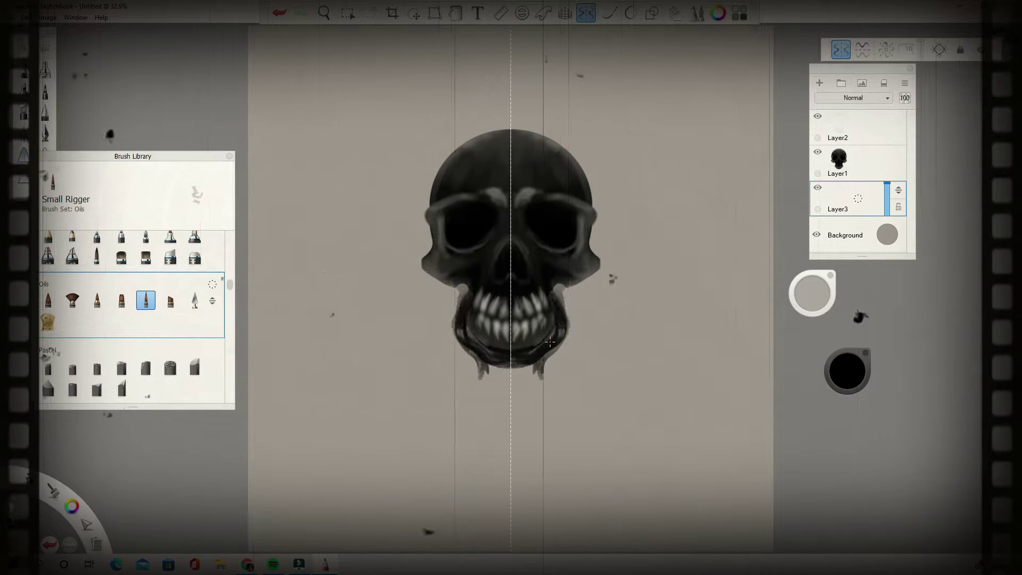
pyautogui.moveTo(599, 279)
pyautogui.mouseDown()
pyautogui.moveTo(549, 342)
pyautogui.moveTo(519, 445)
pyautogui.moveTo(548, 489)
pyautogui.moveTo(520, 487)
pyautogui.mouseUp()
# Paint mirrored tentacles rising from the cheeks past the temples, and curled tentacles along the spine below the jaw
pyautogui.moveTo(609, 277)
pyautogui.mouseDown()
pyautogui.moveTo(593, 287)
pyautogui.moveTo(601, 252)
pyautogui.mouseUp()
pyautogui.moveTo(609, 267)
pyautogui.mouseDown()
pyautogui.moveTo(597, 178)
pyautogui.moveTo(631, 154)
pyautogui.mouseUp()
pyautogui.moveTo(565, 292); pyautogui.dragTo(604, 168)
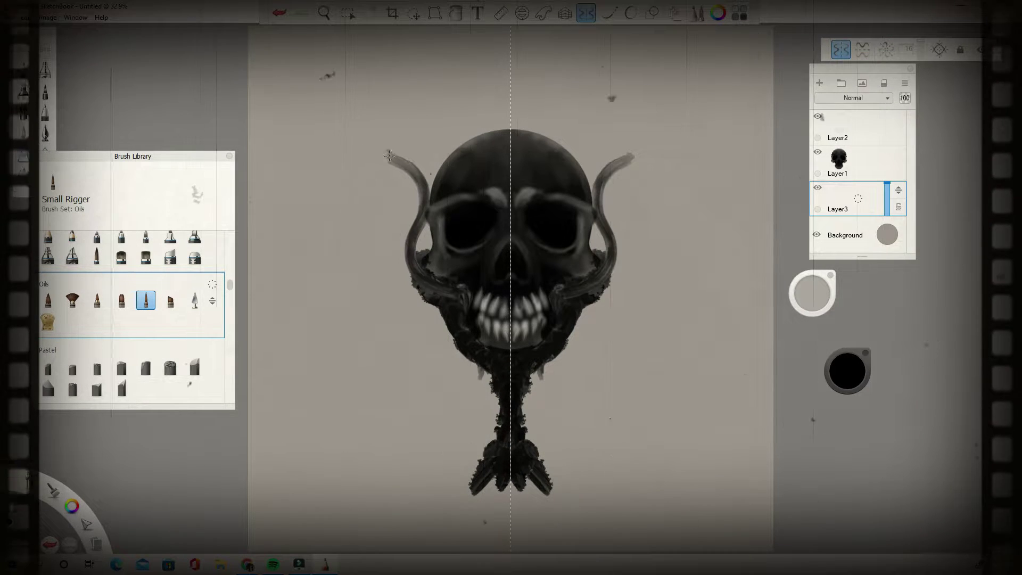
pyautogui.moveTo(599, 213); pyautogui.dragTo(663, 149)
pyautogui.moveTo(556, 291); pyautogui.dragTo(609, 221)
pyautogui.moveTo(598, 273)
pyautogui.mouseDown()
pyautogui.moveTo(606, 290)
pyautogui.moveTo(604, 181)
pyautogui.mouseUp()
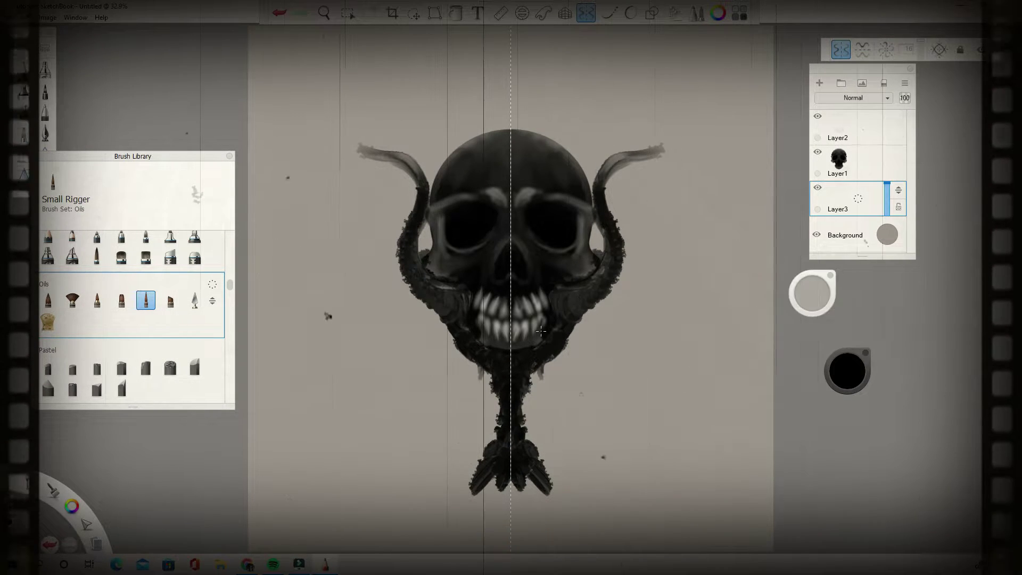
pyautogui.moveTo(480, 349)
pyautogui.mouseDown()
pyautogui.moveTo(496, 377)
pyautogui.moveTo(484, 364)
pyautogui.moveTo(519, 372)
pyautogui.moveTo(504, 398)
pyautogui.moveTo(504, 383)
pyautogui.moveTo(502, 446)
pyautogui.moveTo(485, 479)
pyautogui.moveTo(456, 476)
pyautogui.moveTo(538, 469)
pyautogui.moveTo(501, 493)
pyautogui.moveTo(502, 425)
pyautogui.moveTo(523, 460)
pyautogui.mouseUp()
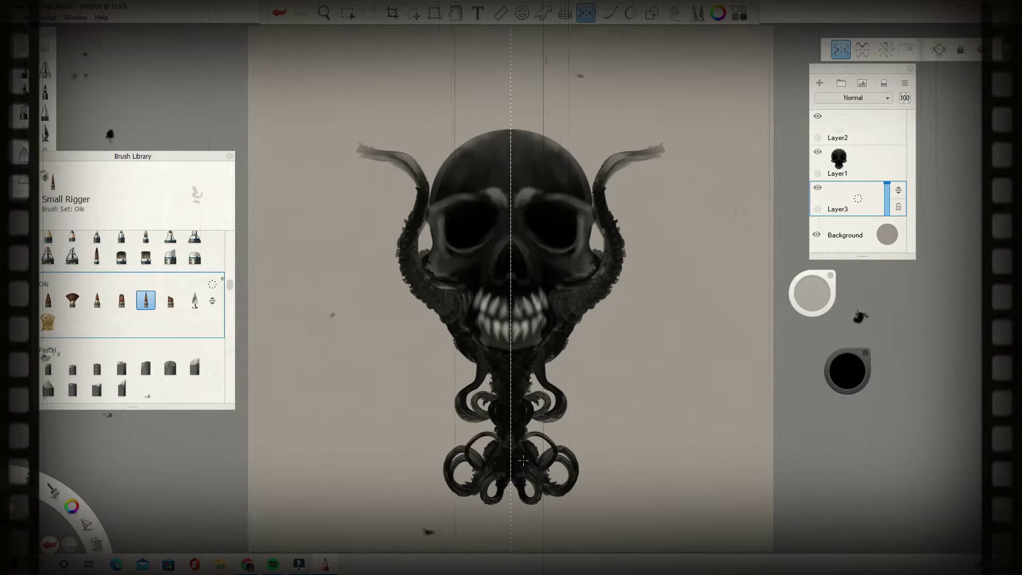
# Draw a black ring behind the skull with the ellipse guide and connect it with curled tendrils at its sides and top
pyautogui.click(522, 13)
pyautogui.moveTo(403, 205); pyautogui.dragTo(337, 206)
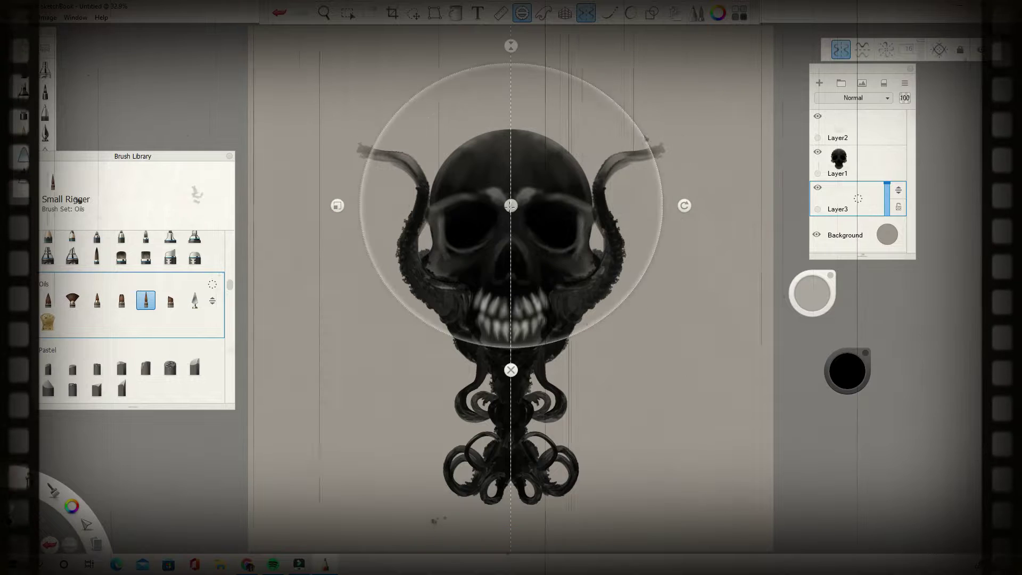
pyautogui.moveTo(511, 205); pyautogui.dragTo(510, 241)
pyautogui.moveTo(497, 100)
pyautogui.mouseDown()
pyautogui.moveTo(405, 346)
pyautogui.moveTo(660, 266)
pyautogui.moveTo(546, 374)
pyautogui.mouseUp()
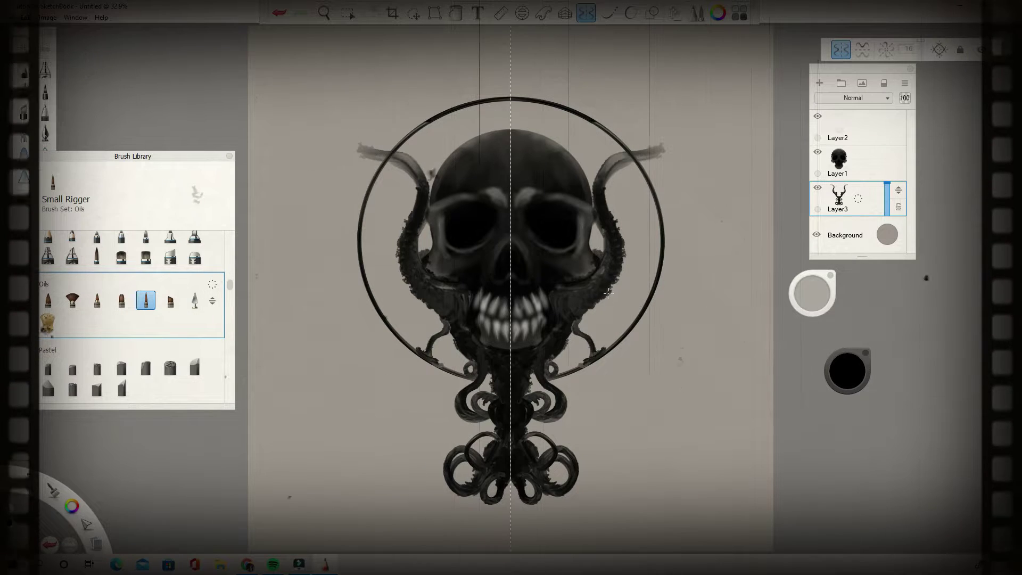
pyautogui.moveTo(623, 220); pyautogui.dragTo(645, 180)
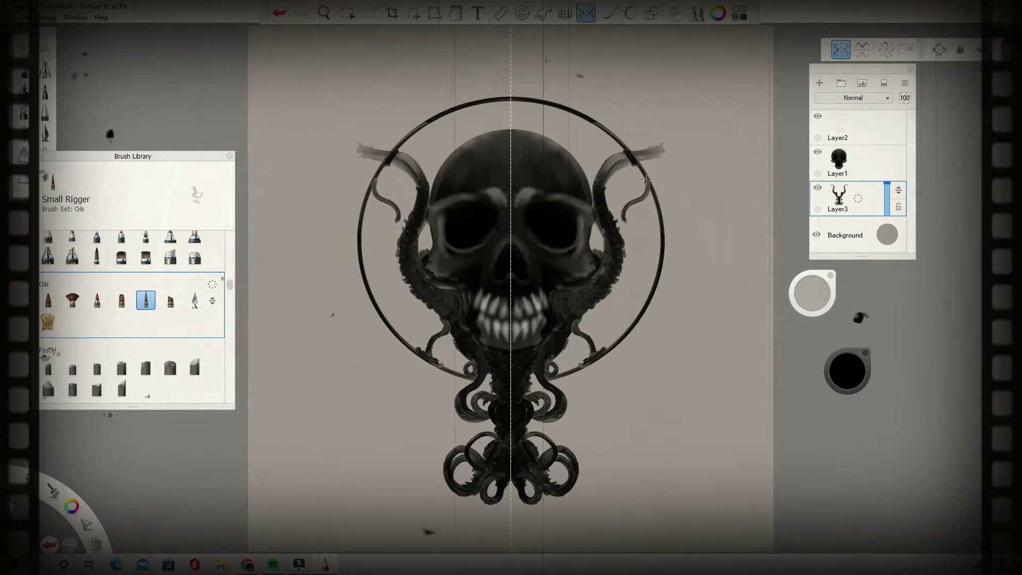
pyautogui.moveTo(475, 102)
pyautogui.mouseDown()
pyautogui.moveTo(497, 127)
pyautogui.moveTo(482, 113)
pyautogui.moveTo(511, 125)
pyautogui.mouseUp()
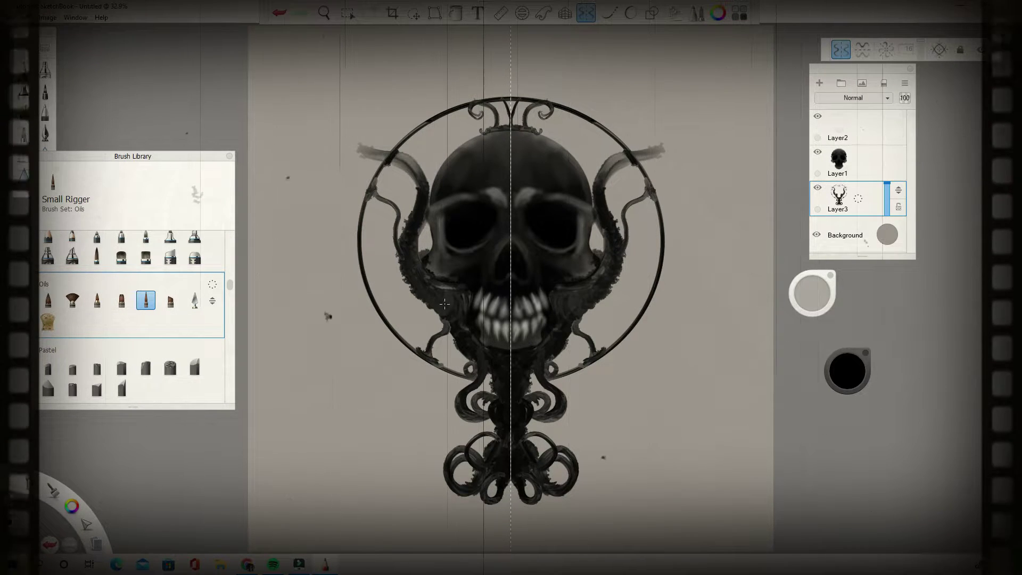
# On Layer2, paint a pair of curved ram-like horns growing from the forehead in dark grey and black
pyautogui.click(861, 164)
pyautogui.click(863, 129)
pyautogui.click(847, 371)
pyautogui.click(839, 388)
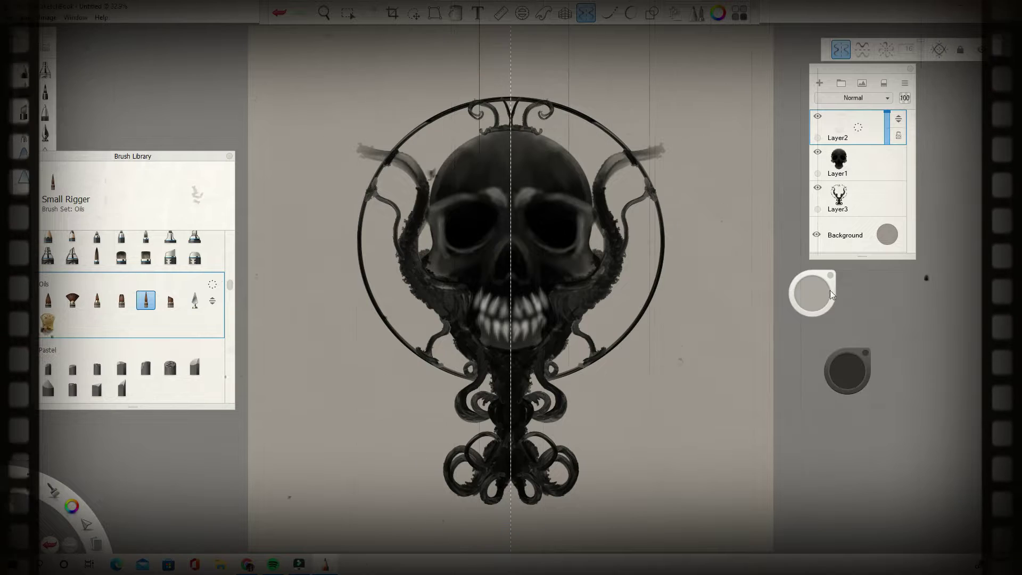
pyautogui.moveTo(590, 174)
pyautogui.mouseDown()
pyautogui.moveTo(574, 141)
pyautogui.moveTo(556, 170)
pyautogui.moveTo(606, 137)
pyautogui.moveTo(646, 196)
pyautogui.mouseUp()
pyautogui.click(846, 371)
pyautogui.click(840, 395)
pyautogui.moveTo(578, 180)
pyautogui.mouseDown()
pyautogui.moveTo(607, 139)
pyautogui.moveTo(596, 128)
pyautogui.moveTo(685, 188)
pyautogui.mouseUp()
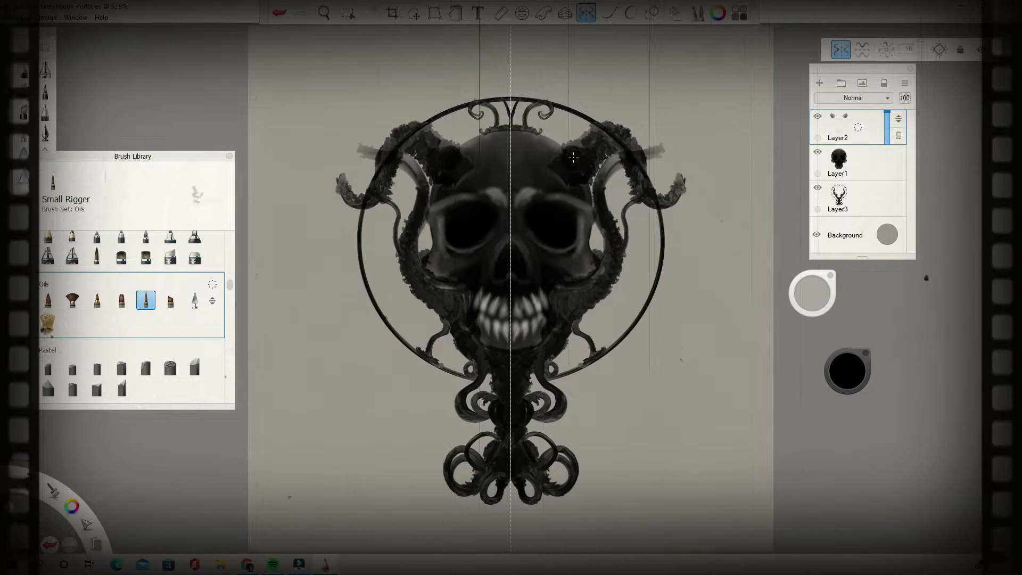
pyautogui.moveTo(573, 158); pyautogui.dragTo(606, 140)
# Blend the horns' rough strokes into soft ridged shading with the Hair brush
pyautogui.moveTo(229, 285); pyautogui.dragTo(230, 238)
pyautogui.click(146, 280)
pyautogui.moveTo(431, 177)
pyautogui.mouseDown()
pyautogui.moveTo(441, 163)
pyautogui.moveTo(426, 145)
pyautogui.mouseUp()
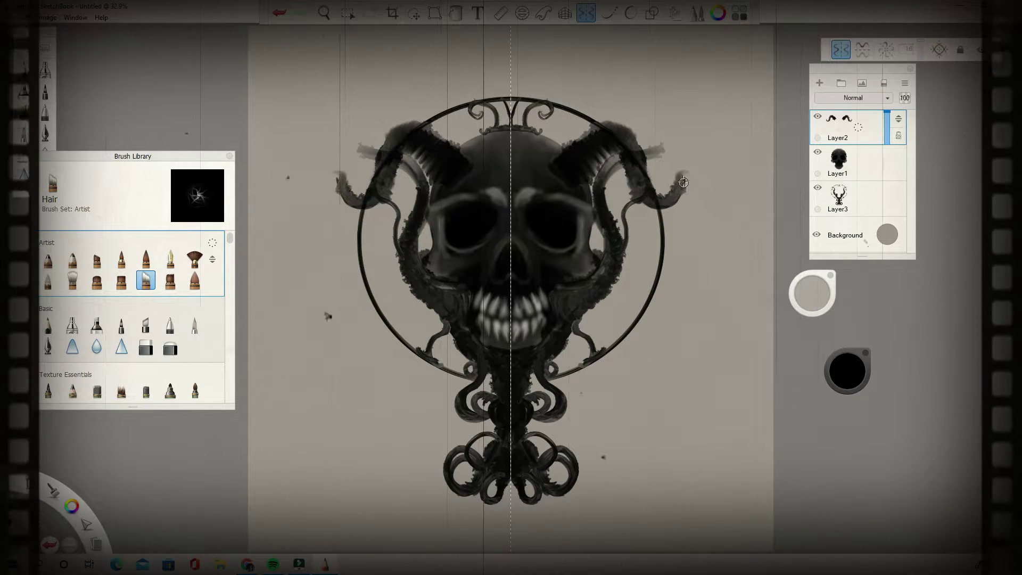
# Paint light grey ridge strokes across both horns with the Small Rigger brush
pyautogui.moveTo(230, 237); pyautogui.dragTo(230, 284)
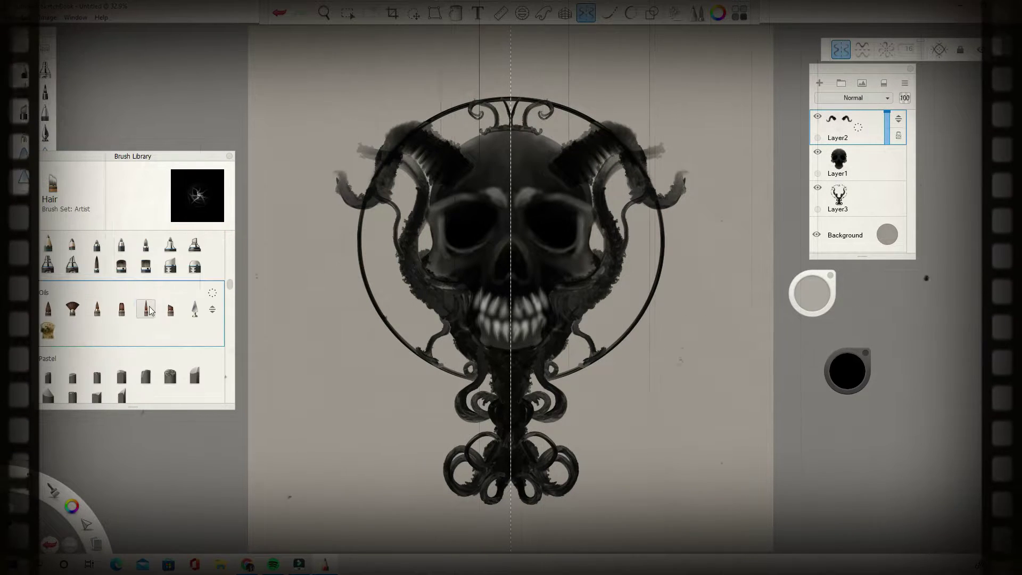
pyautogui.click(146, 309)
pyautogui.click(847, 371)
pyautogui.click(846, 356)
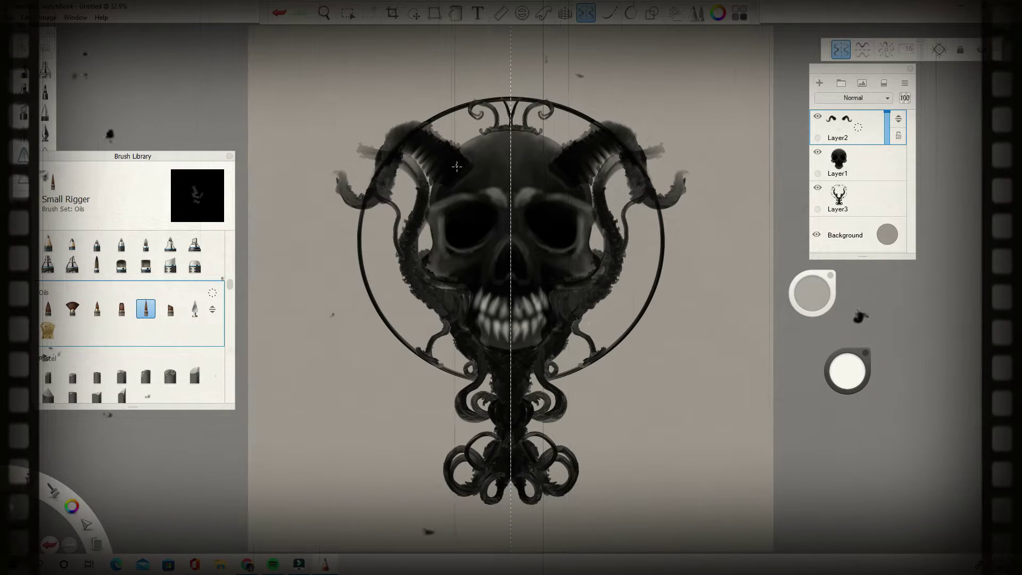
pyautogui.click(847, 371)
pyautogui.click(837, 371)
pyautogui.moveTo(462, 157)
pyautogui.mouseDown()
pyautogui.moveTo(445, 177)
pyautogui.moveTo(438, 170)
pyautogui.mouseUp()
pyautogui.moveTo(448, 146); pyautogui.dragTo(432, 162)
pyautogui.moveTo(439, 140)
pyautogui.mouseDown()
pyautogui.moveTo(425, 154)
pyautogui.moveTo(418, 147)
pyautogui.mouseUp()
pyautogui.moveTo(416, 124); pyautogui.dragTo(407, 137)
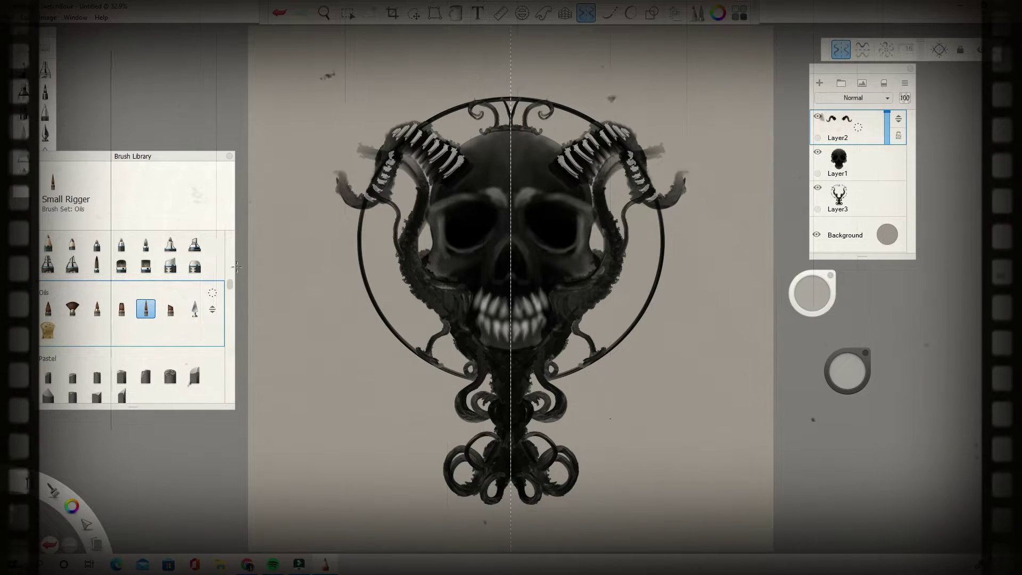
# Smooth the light ridge strokes into the horns from base to tip with the Hair brush
pyautogui.scroll(3, 133, 293)
pyautogui.click(145, 280)
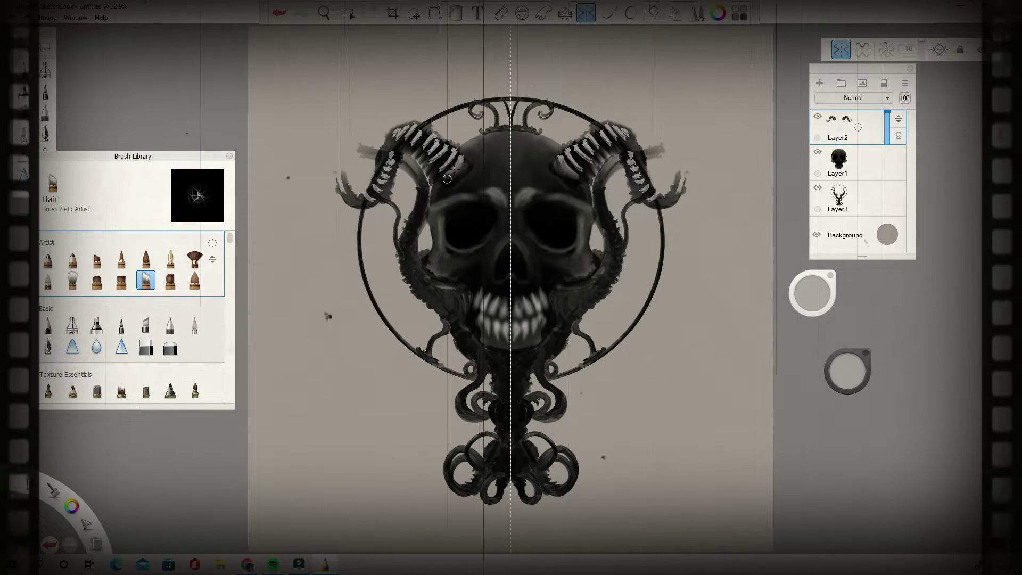
pyautogui.moveTo(447, 179)
pyautogui.mouseDown()
pyautogui.moveTo(463, 161)
pyautogui.moveTo(439, 173)
pyautogui.moveTo(396, 134)
pyautogui.moveTo(375, 173)
pyautogui.moveTo(342, 190)
pyautogui.mouseUp()
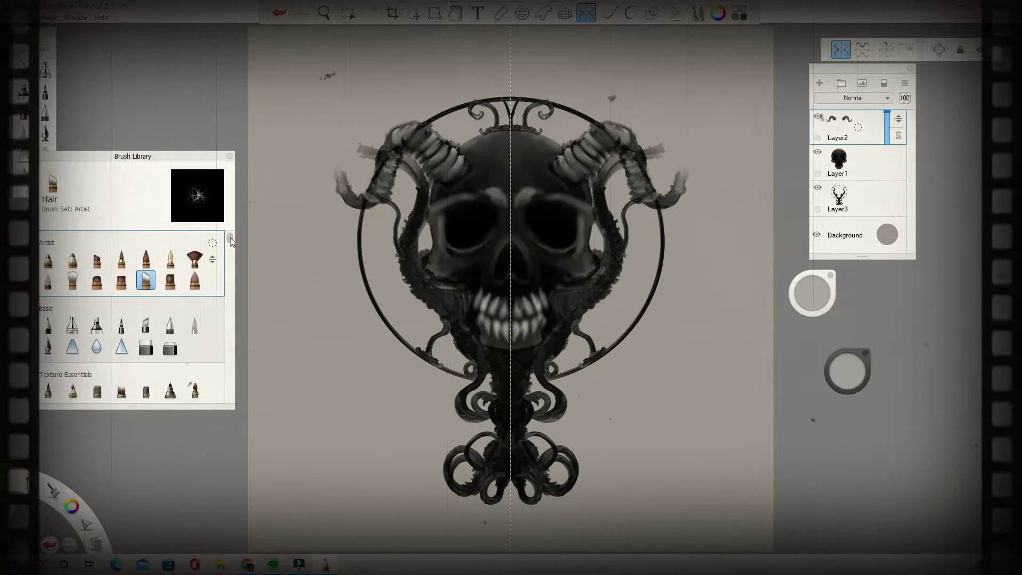
# Refine the horns with the Airbrush in black and dark grey, extending their tips into sharp points
pyautogui.click(72, 325)
pyautogui.click(848, 371)
pyautogui.moveTo(846, 379); pyautogui.dragTo(846, 403)
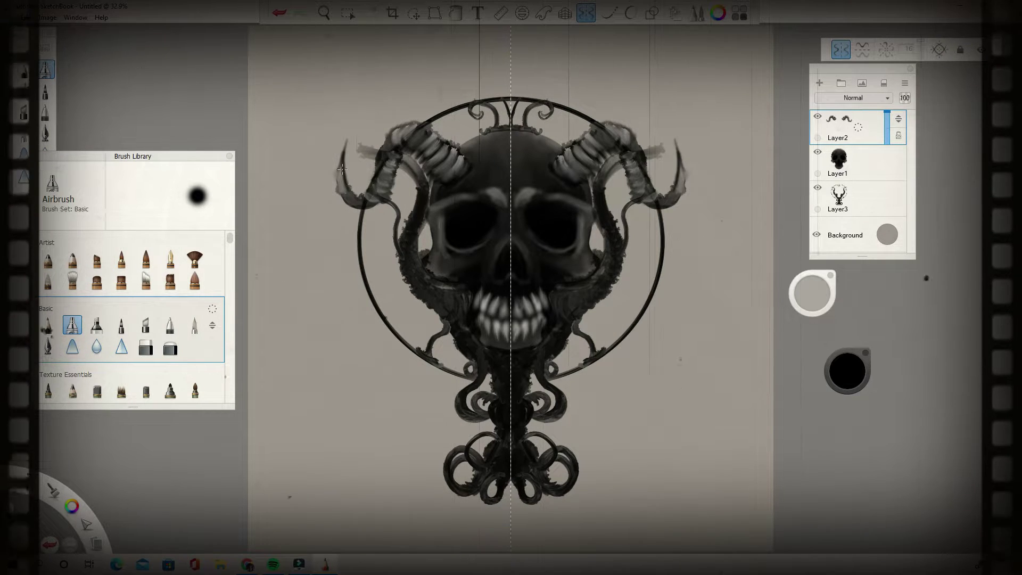
pyautogui.moveTo(847, 374)
pyautogui.mouseDown()
pyautogui.moveTo(844, 420)
pyautogui.moveTo(844, 399)
pyautogui.mouseUp()
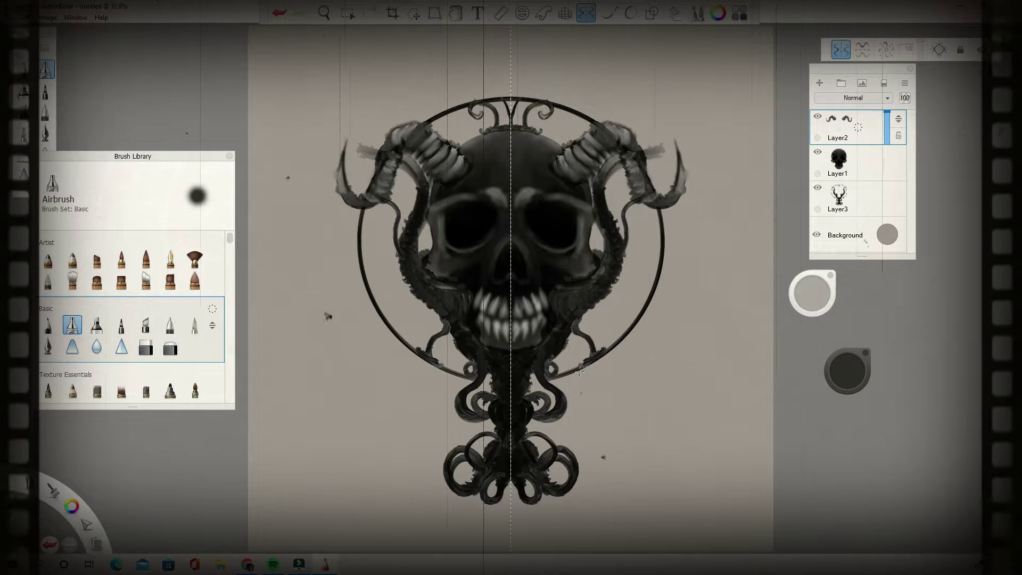
# Erase the stray marks beside the horns on Layer3 with the Hard Eraser, and add a new layer on top
pyautogui.click(847, 199)
pyautogui.click(146, 347)
pyautogui.moveTo(660, 158); pyautogui.dragTo(648, 140)
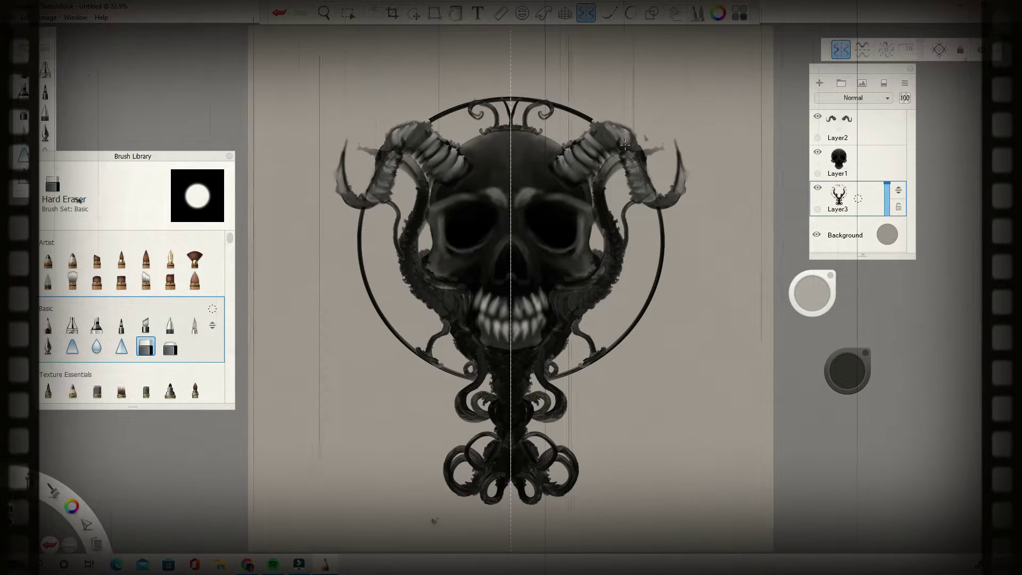
pyautogui.click(870, 125)
pyautogui.click(819, 83)
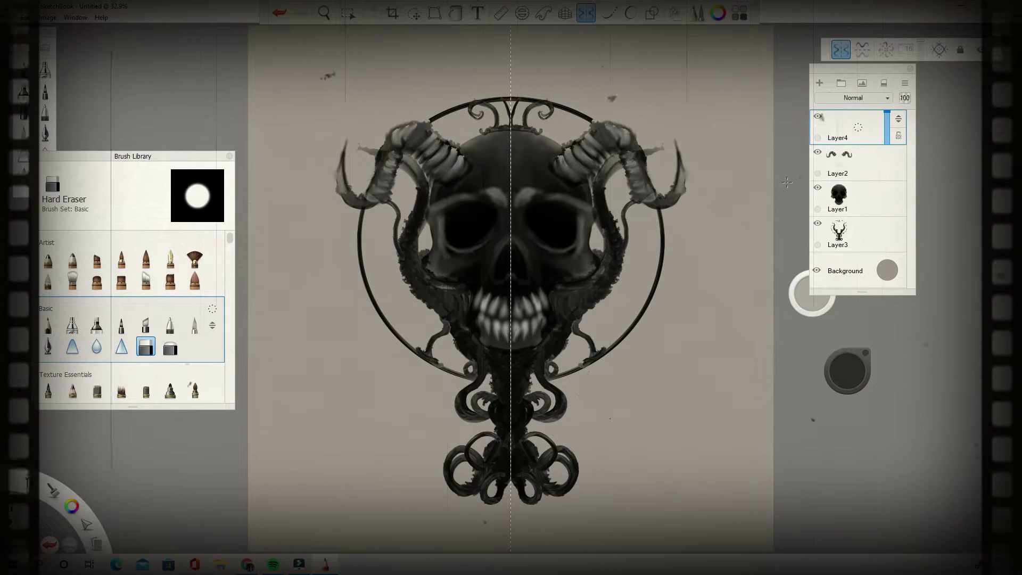
# Smooth the horns' ridges on Layer2 with the Hair brush and shade them with the Airbrush in black
pyautogui.click(851, 162)
pyautogui.click(146, 280)
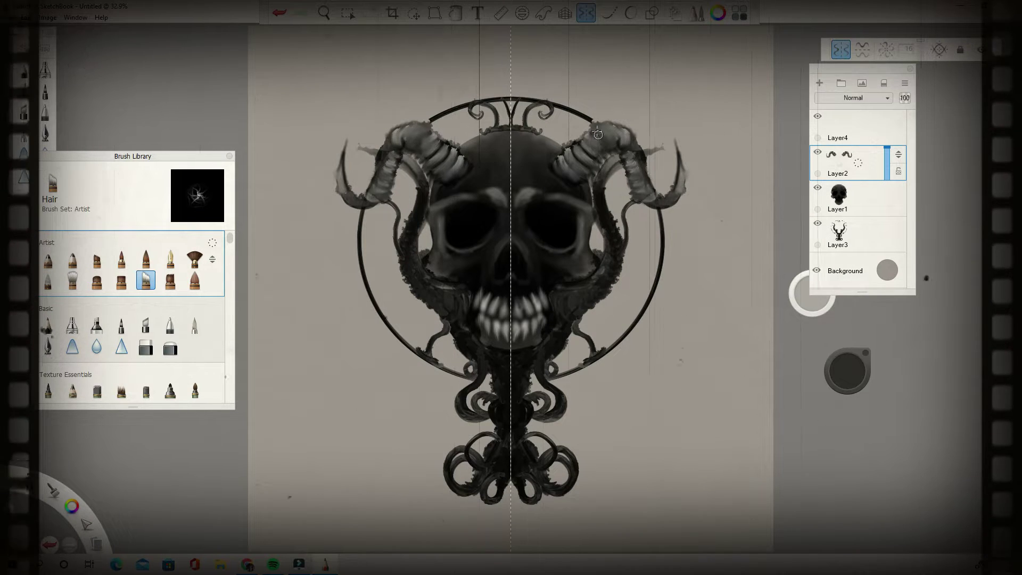
pyautogui.moveTo(459, 140); pyautogui.dragTo(446, 169)
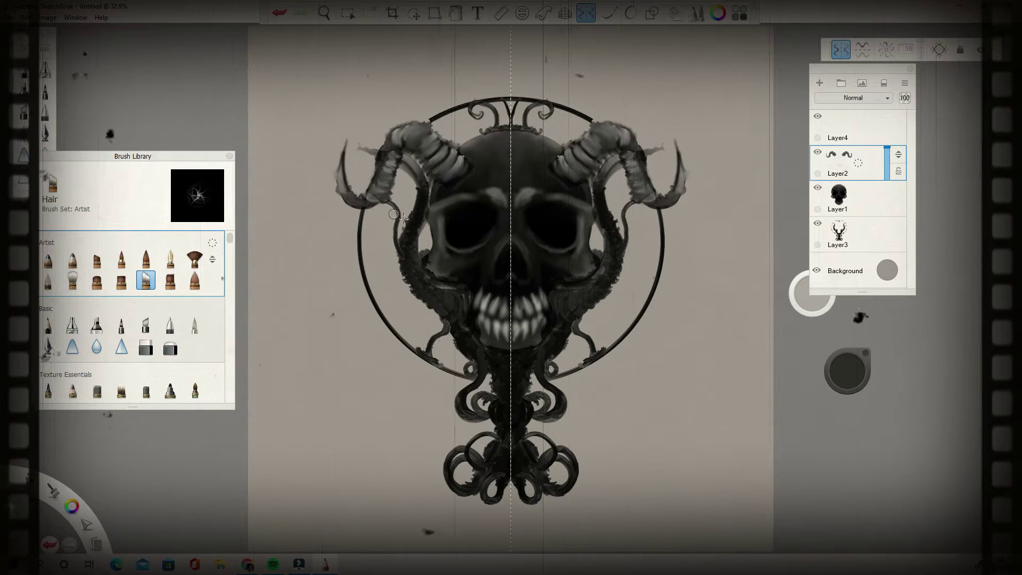
pyautogui.click(72, 324)
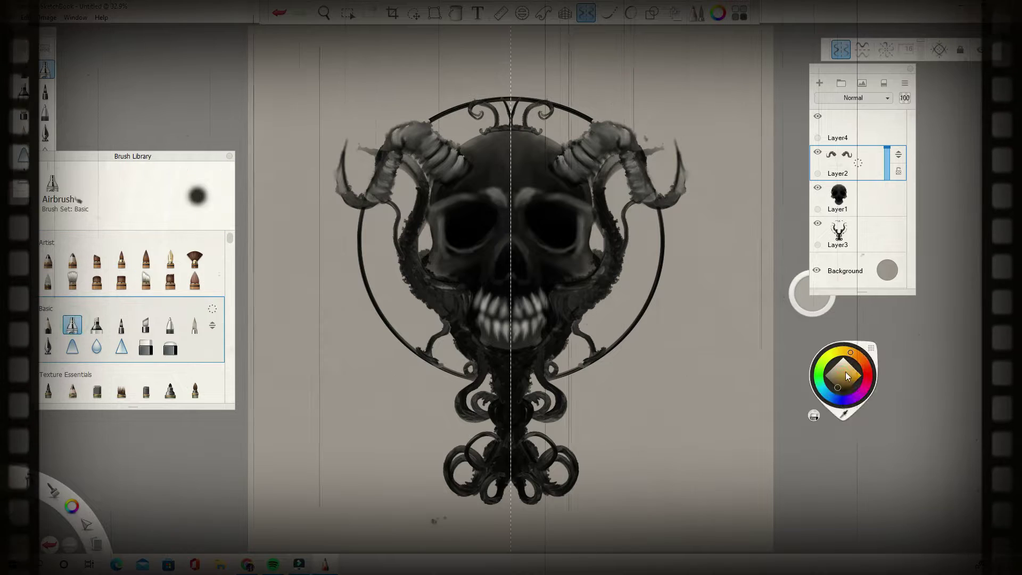
pyautogui.click(847, 392)
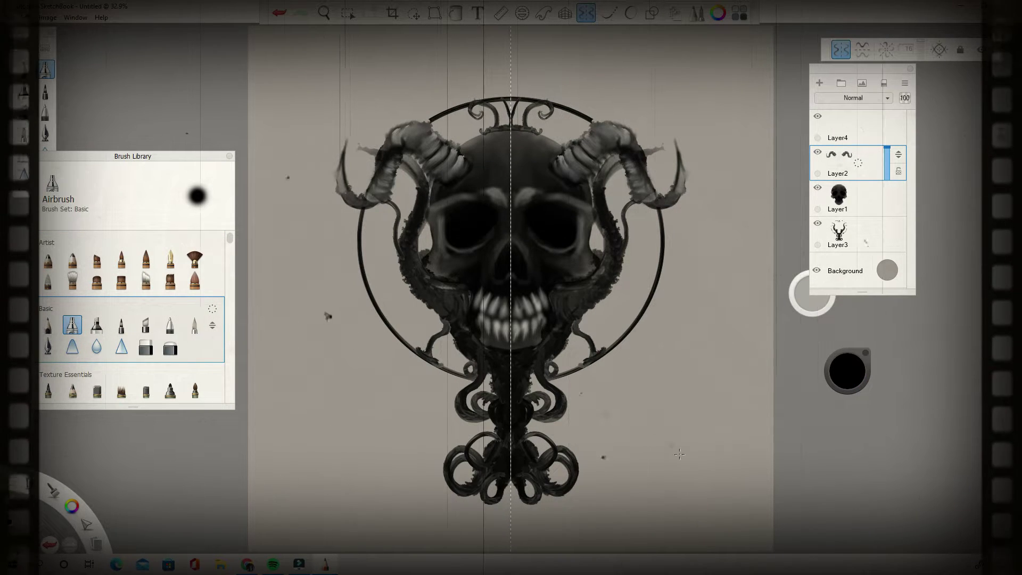
# Add a new top layer and texture the skull's face and jaw in black with the Crinkle brush
pyautogui.click(847, 127)
pyautogui.click(819, 83)
pyautogui.moveTo(229, 238)
pyautogui.mouseDown()
pyautogui.moveTo(224, 368)
pyautogui.moveTo(229, 327)
pyautogui.mouseUp()
pyautogui.click(72, 350)
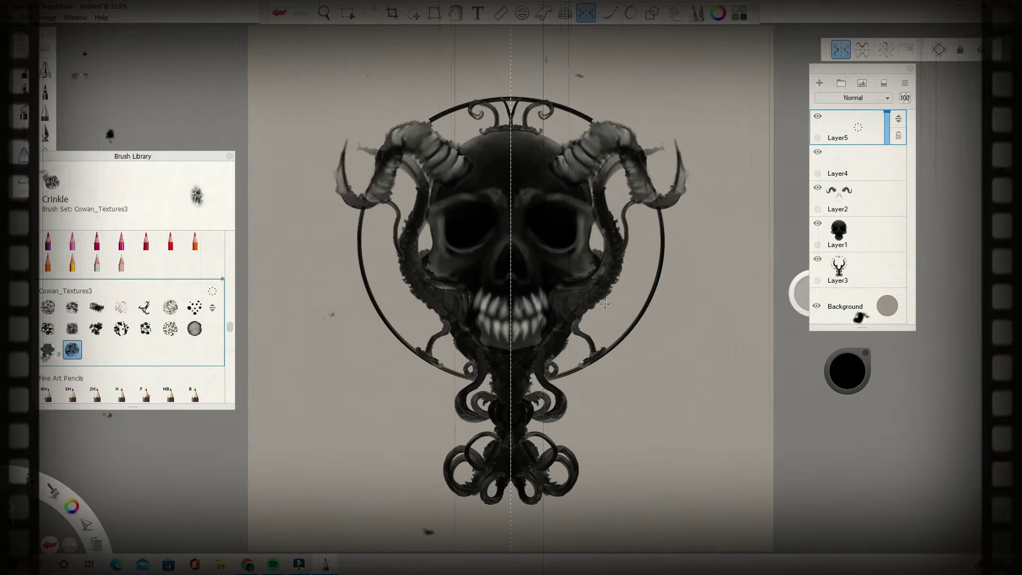
pyautogui.moveTo(551, 293)
pyautogui.mouseDown()
pyautogui.moveTo(532, 335)
pyautogui.moveTo(515, 342)
pyautogui.mouseUp()
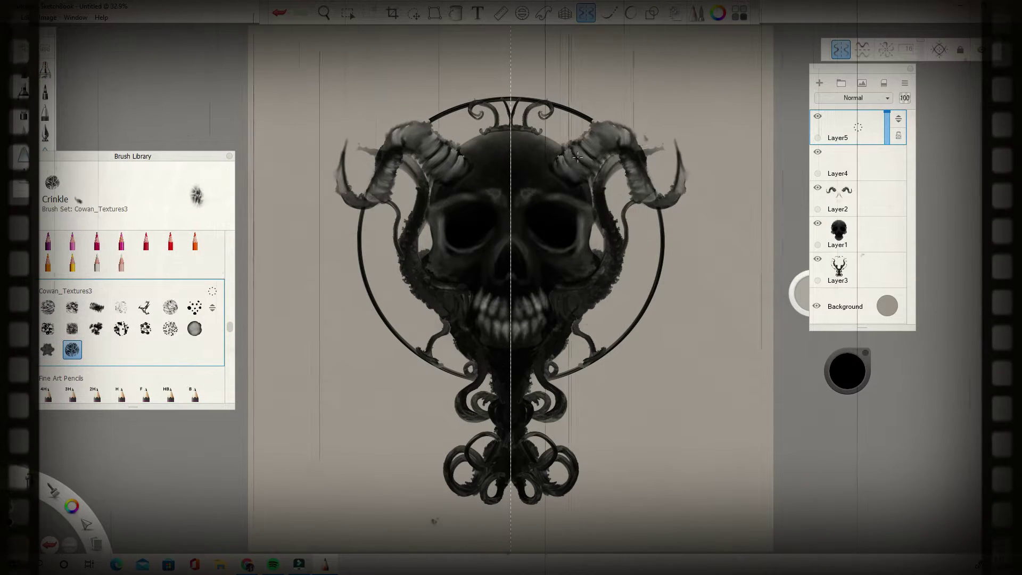
# Texture the skull and chin in light Crinkle brush strokes and the horns in black
pyautogui.click(847, 371)
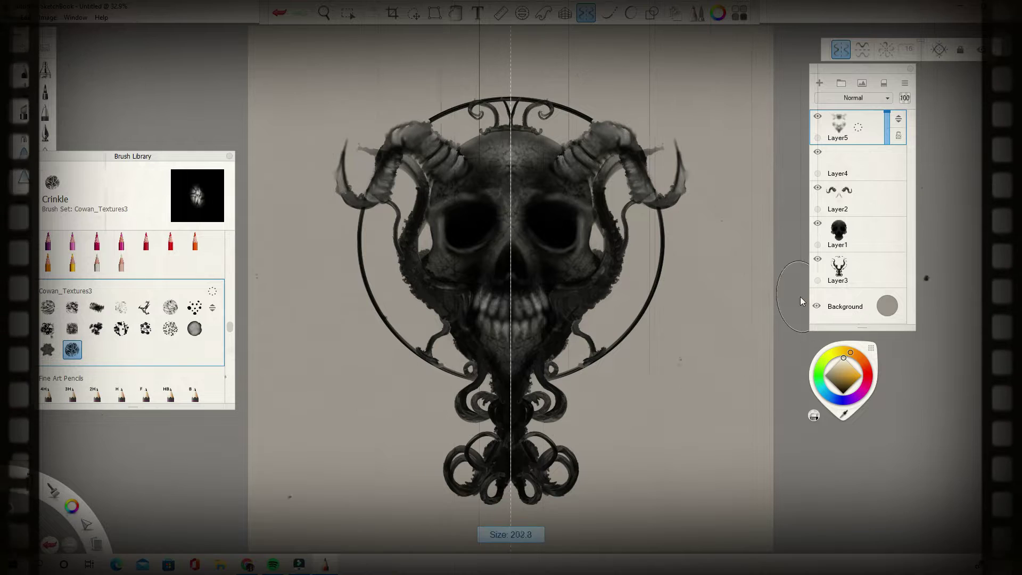
pyautogui.moveTo(842, 366); pyautogui.dragTo(841, 428)
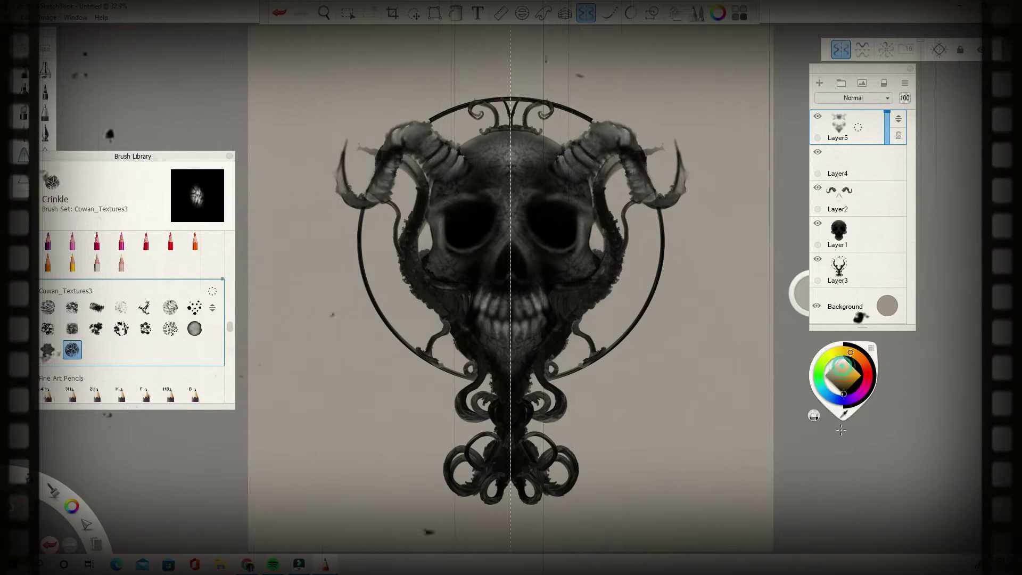
pyautogui.moveTo(801, 301); pyautogui.dragTo(804, 298)
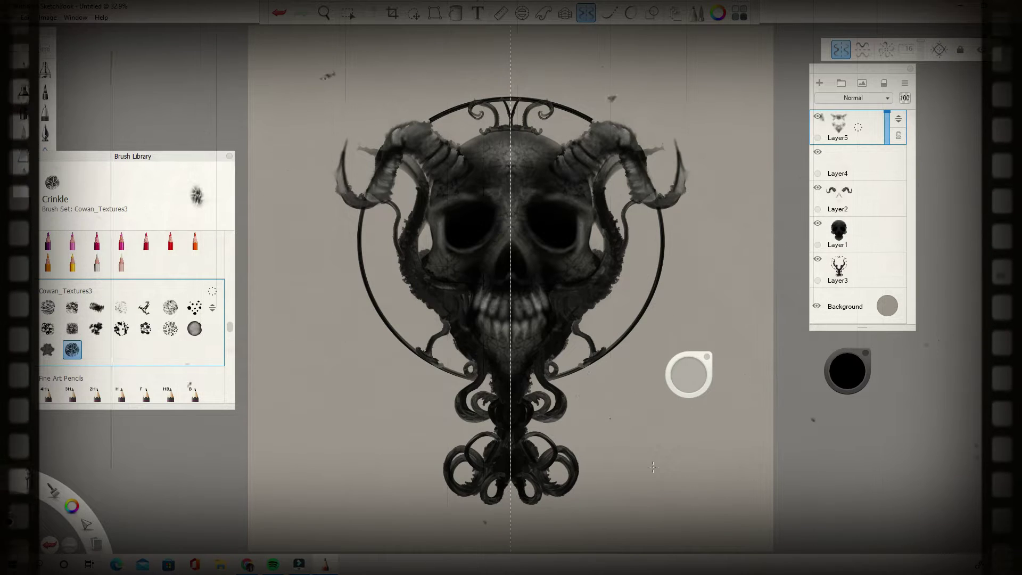
# Shade around the teeth with the Airbrush in black, and brighten the skull's forehead and cheekbones on Layer1 in white
pyautogui.scroll(15, 181, 254)
pyautogui.click(73, 325)
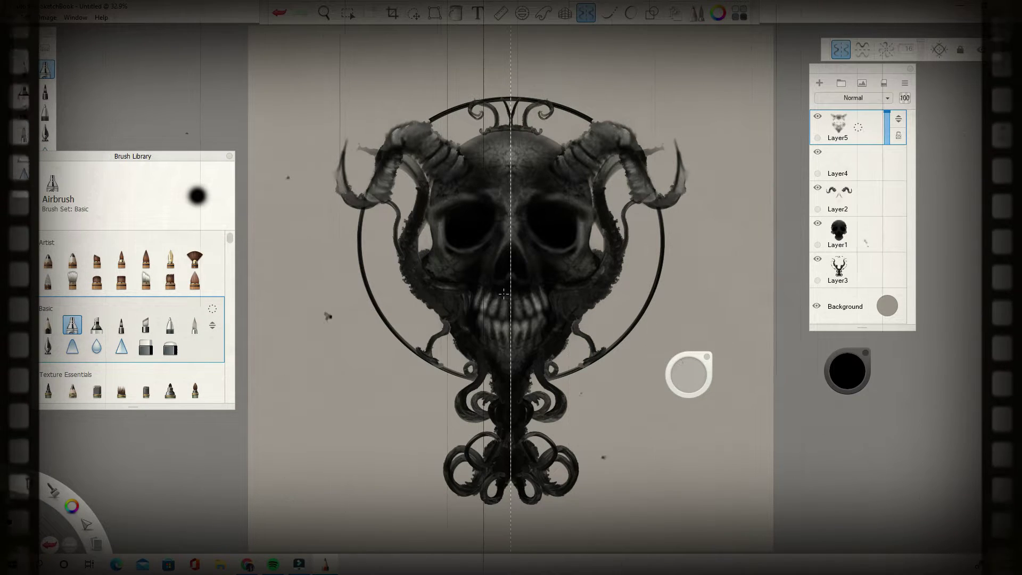
pyautogui.click(846, 235)
pyautogui.click(848, 370)
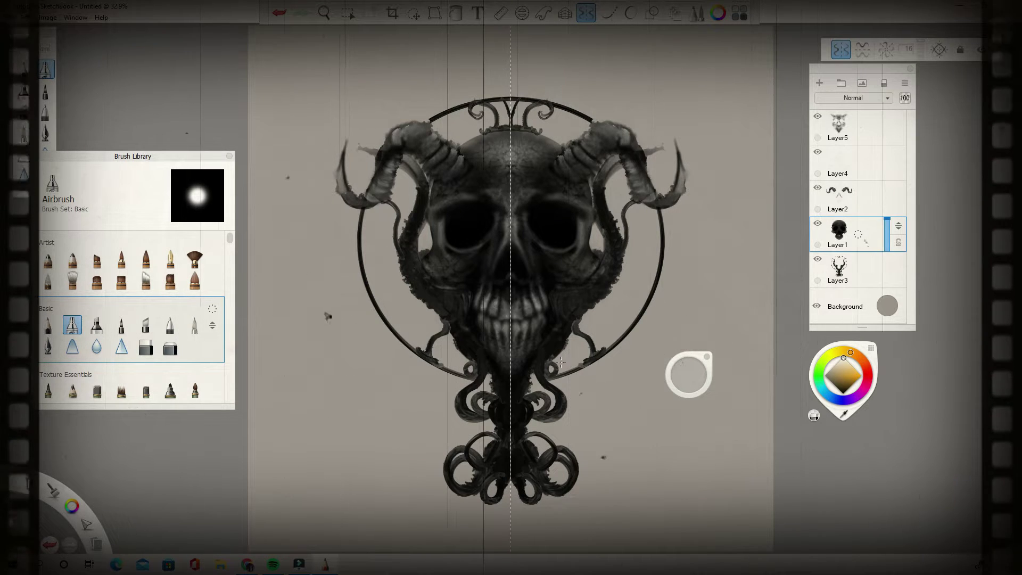
pyautogui.moveTo(499, 164); pyautogui.dragTo(494, 141)
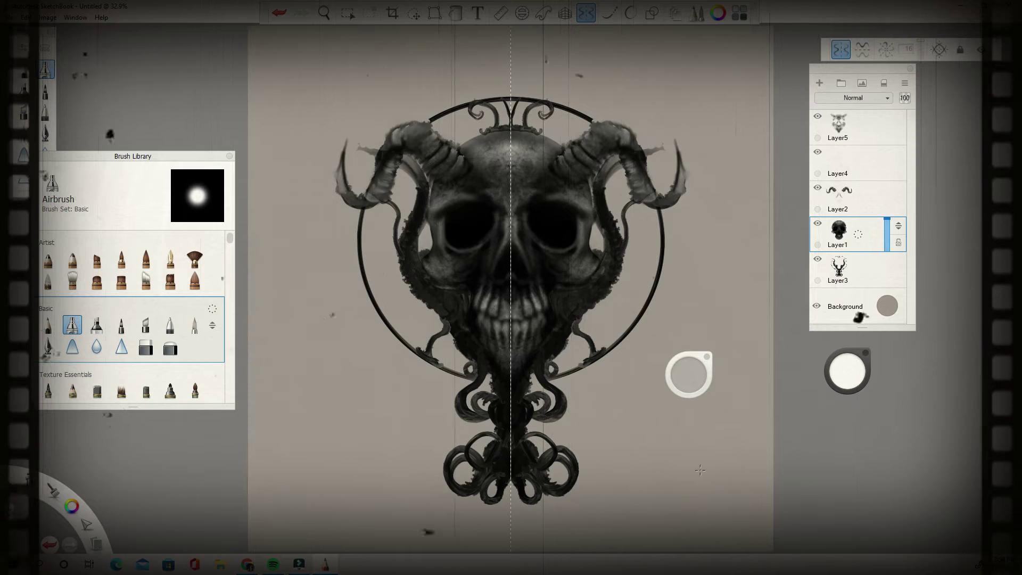
# Add an empty layer at the top of the stack and another directly below Layer3
pyautogui.hotkey('ctrl', 'shift', 'n')
pyautogui.click(858, 306)
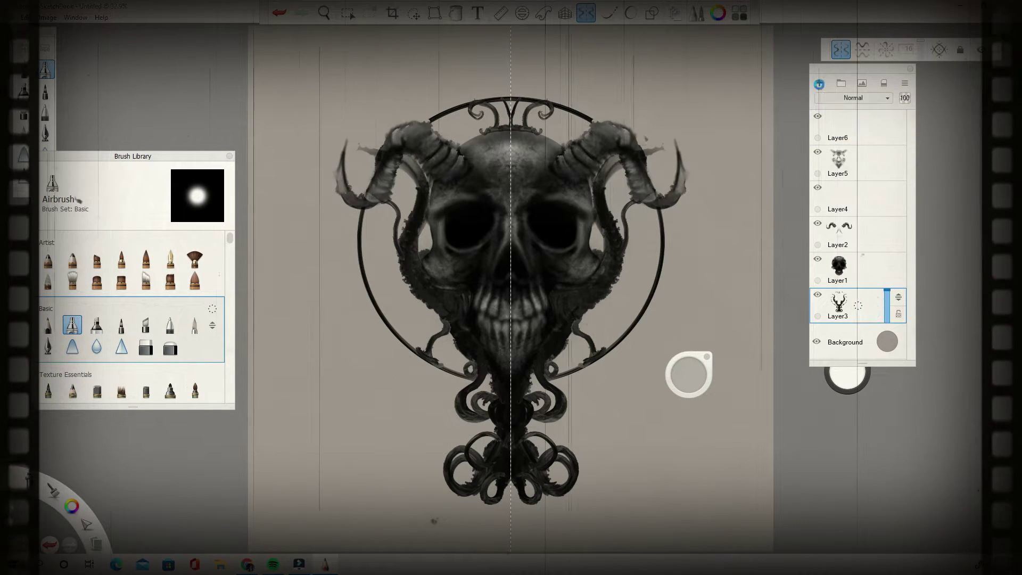
pyautogui.click(819, 83)
pyautogui.moveTo(898, 297); pyautogui.dragTo(899, 341)
# Paint a dark cloud behind the skull and tentacles with a large black Salty Watercolor brush on the layer below Layer3
pyautogui.click(195, 260)
pyautogui.click(846, 381)
pyautogui.moveTo(689, 374); pyautogui.dragTo(740, 375)
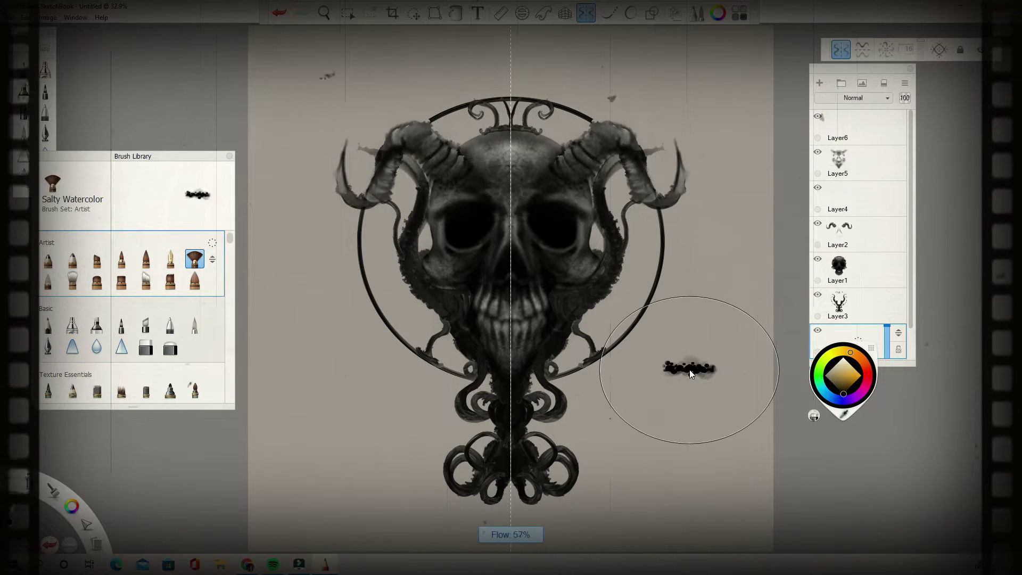
pyautogui.moveTo(463, 394)
pyautogui.mouseDown()
pyautogui.moveTo(404, 324)
pyautogui.moveTo(468, 80)
pyautogui.moveTo(469, 439)
pyautogui.mouseUp()
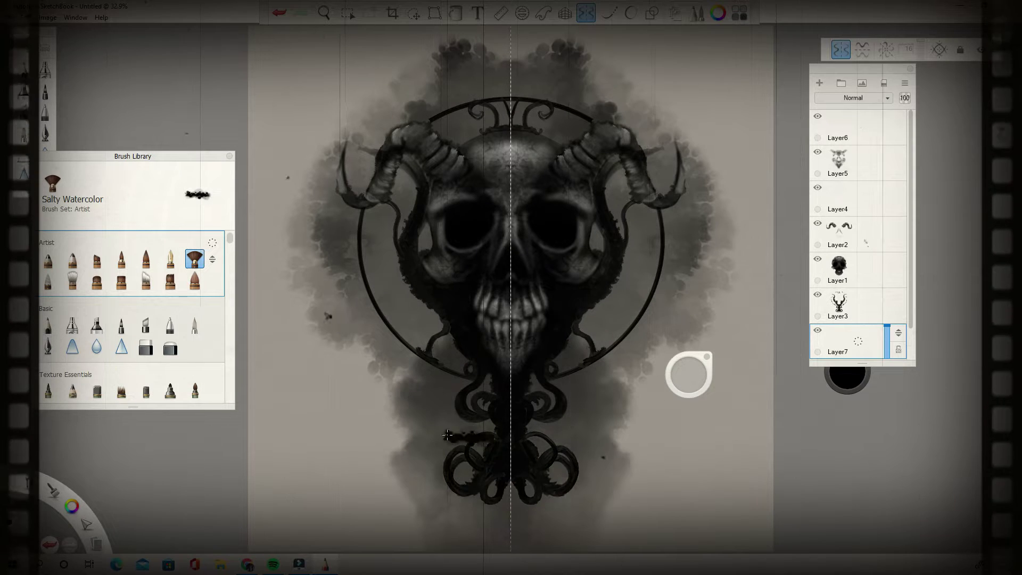
# Blend the dark cloud into a soft haze around the skull with the Smudge Round Bristle Brush
pyautogui.scroll(-5, 226, 273)
pyautogui.scroll(-1, 225, 273)
pyautogui.click(195, 330)
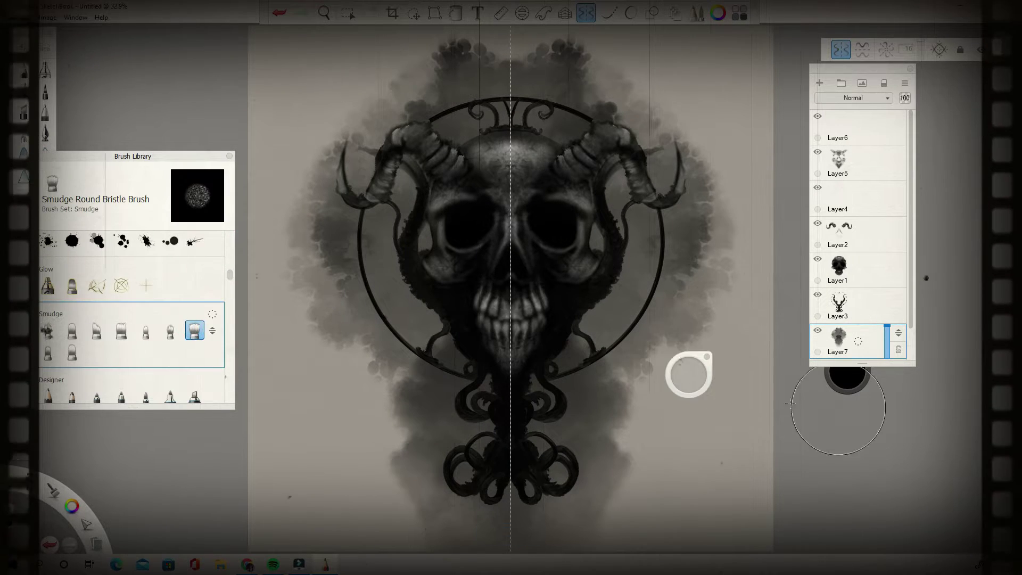
pyautogui.hotkey('ctrl', 'z')
pyautogui.hotkey('ctrl', 'z')
pyautogui.hotkey('ctrl', 'z')
pyautogui.hotkey('ctrl', 'z')
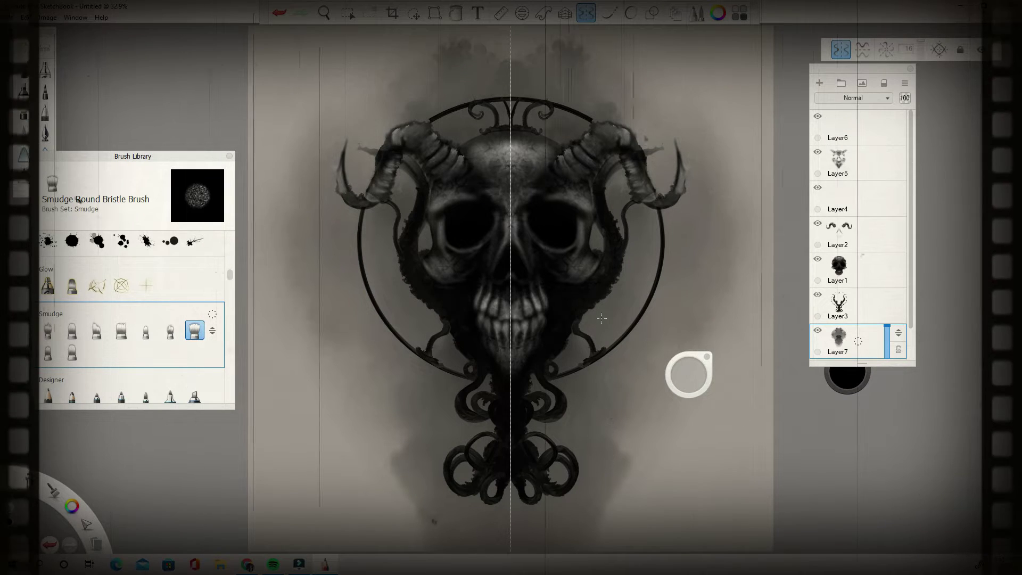
# Paint white highlights along the skull's edge and the tentacles on a new layer with the Glow Brush
pyautogui.scroll(3, 230, 247)
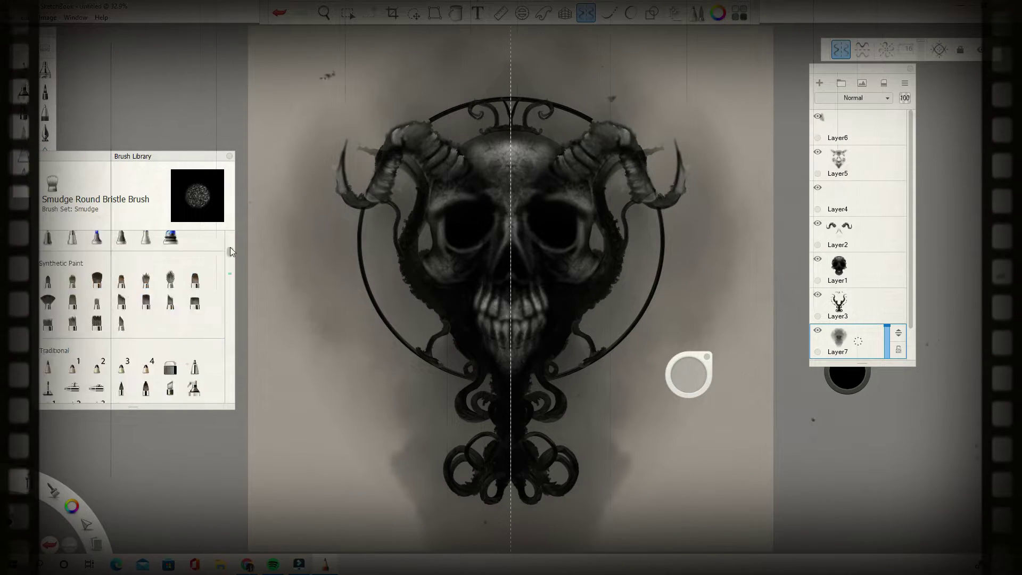
pyautogui.click(48, 337)
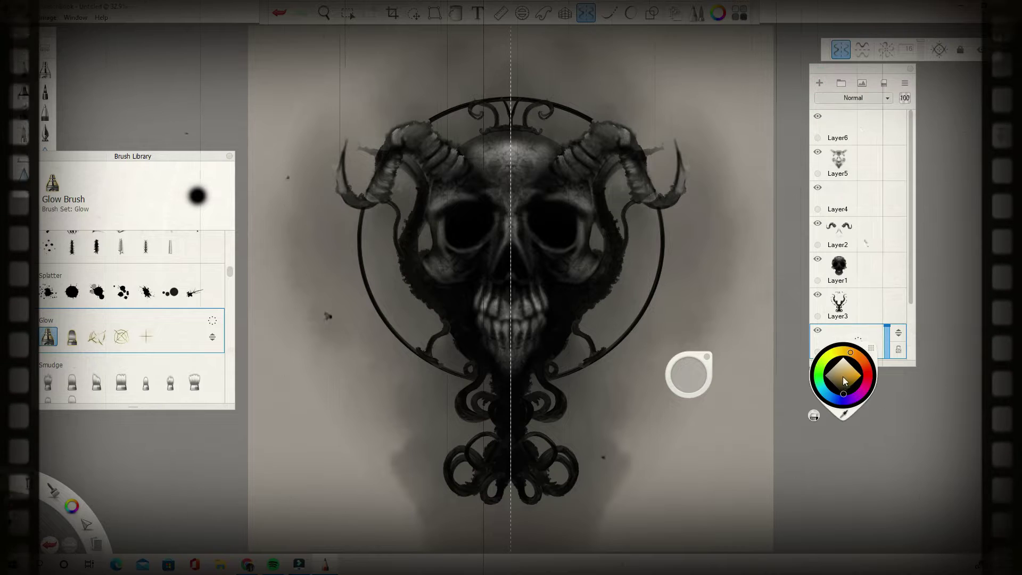
pyautogui.moveTo(842, 376); pyautogui.dragTo(843, 359)
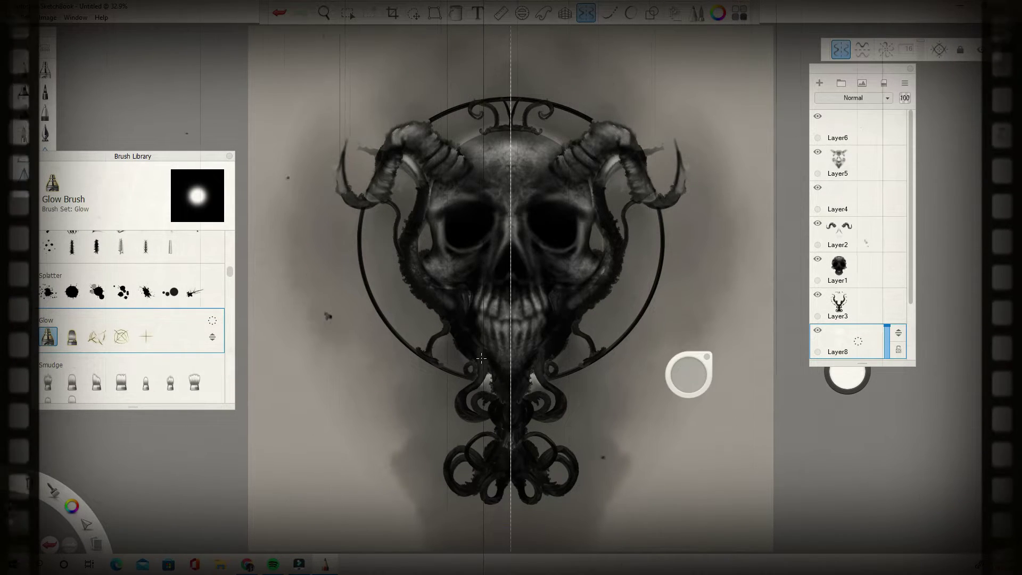
pyautogui.hotkey('ctrl', 'z')
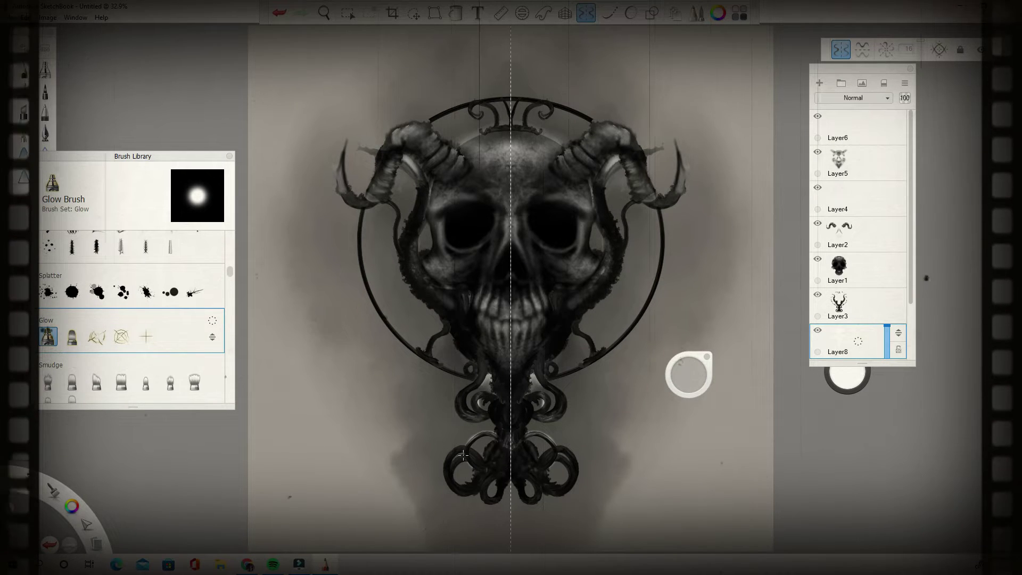
pyautogui.moveTo(480, 455); pyautogui.dragTo(512, 461)
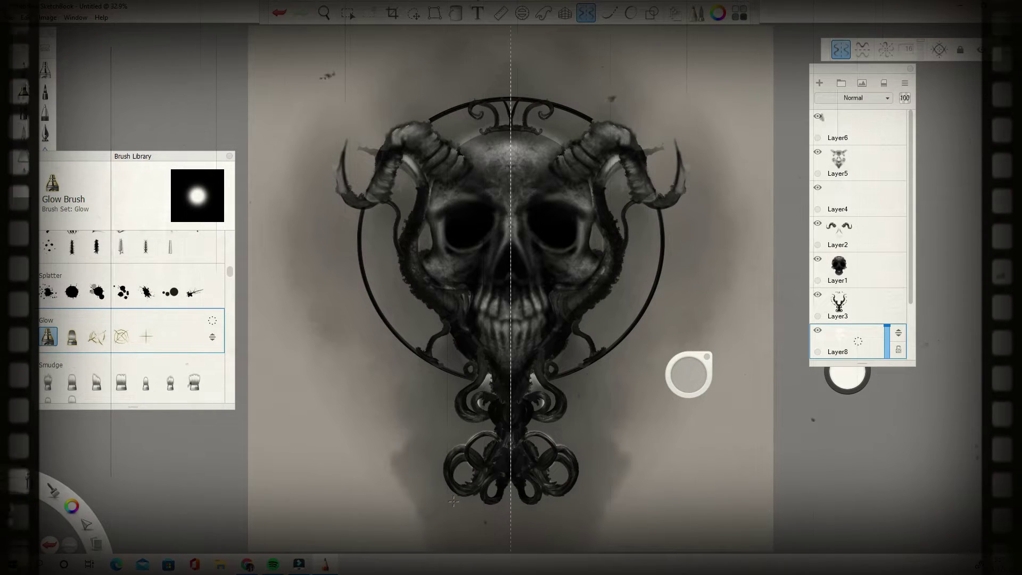
# Paint black clouds across the bottom of the canvas with a brush from Jason's Free Fantasy Art Set
pyautogui.moveTo(229, 271); pyautogui.dragTo(229, 375)
pyautogui.click(195, 289)
pyautogui.click(847, 374)
pyautogui.click(842, 392)
pyautogui.moveTo(596, 530)
pyautogui.mouseDown()
pyautogui.moveTo(742, 515)
pyautogui.moveTo(537, 524)
pyautogui.mouseUp()
# Paint black mist in the lower corners, above the ring and beside the horns with the Mist 2 brush
pyautogui.click(97, 310)
pyautogui.moveTo(298, 507)
pyautogui.mouseDown()
pyautogui.moveTo(288, 389)
pyautogui.moveTo(262, 525)
pyautogui.mouseUp()
pyautogui.moveTo(506, 101)
pyautogui.mouseDown()
pyautogui.moveTo(479, 47)
pyautogui.moveTo(365, 117)
pyautogui.mouseUp()
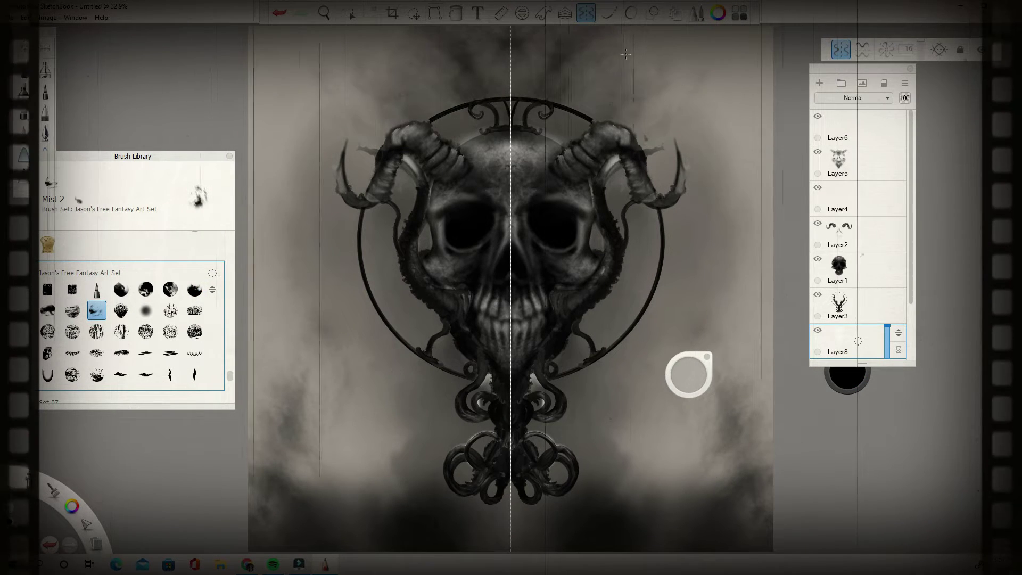
pyautogui.moveTo(447, 42); pyautogui.dragTo(428, 101)
pyautogui.moveTo(346, 250); pyautogui.dragTo(299, 282)
pyautogui.moveTo(378, 144); pyautogui.dragTo(345, 54)
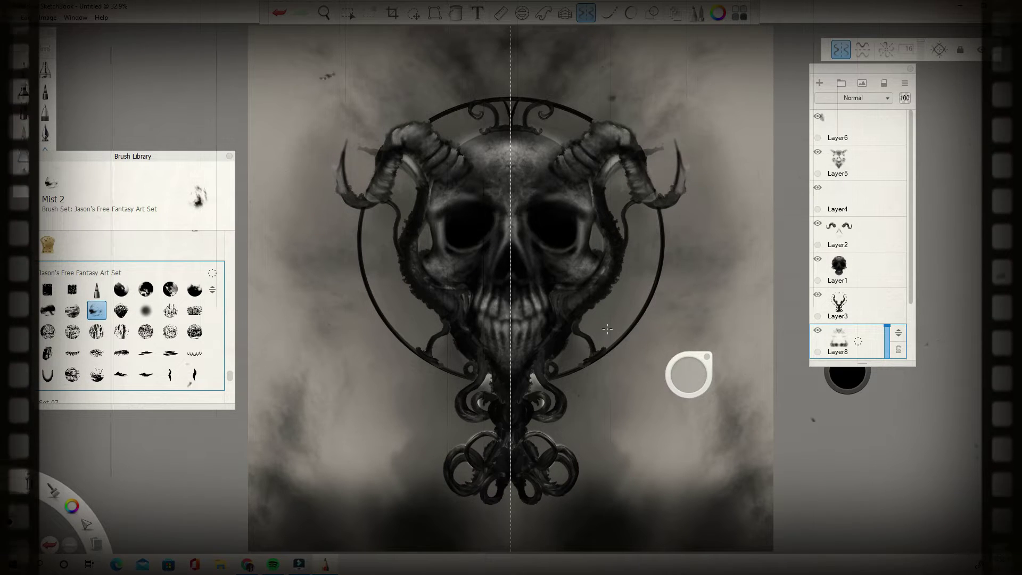
# Add an empty layer on top of the stack and another directly above the background
pyautogui.click(819, 84)
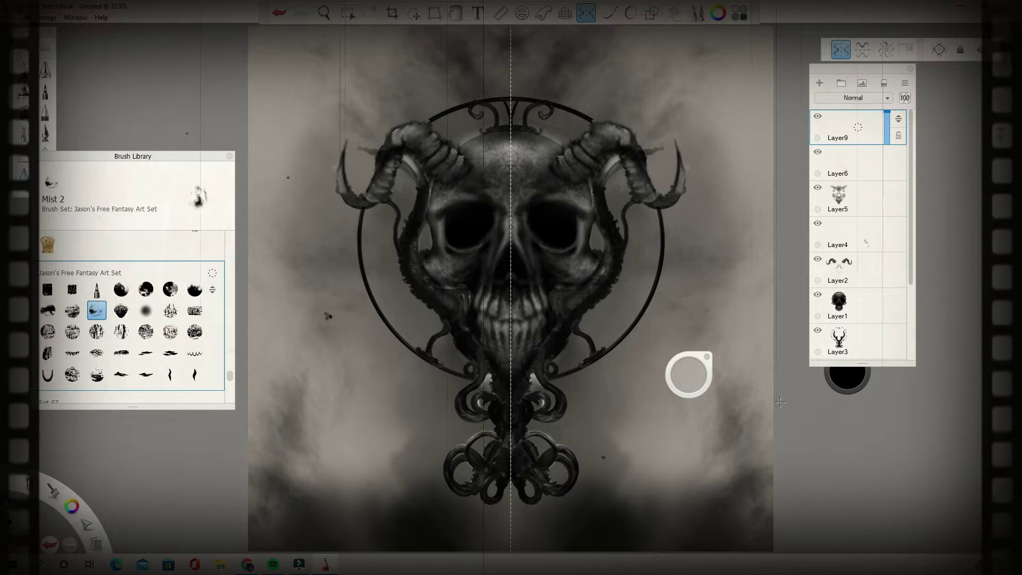
pyautogui.scroll(-3, 873, 343)
pyautogui.click(872, 308)
pyautogui.moveTo(910, 315); pyautogui.dragTo(910, 341)
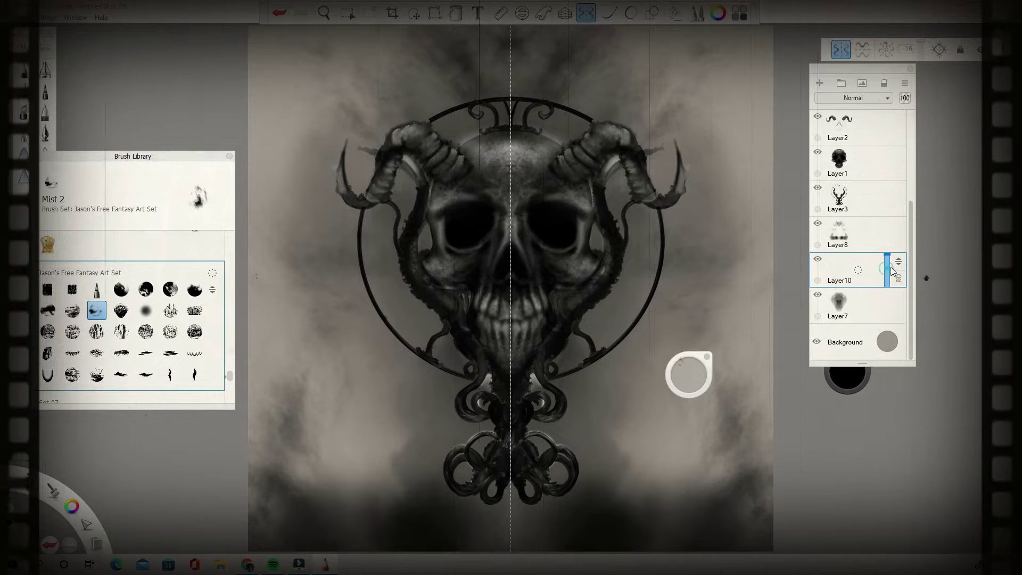
pyautogui.moveTo(898, 261); pyautogui.dragTo(898, 298)
# Paint black Fan Brush strokes behind the jaw and tentacles on Layer10, and radiating inside the ring on Layer8
pyautogui.moveTo(229, 376)
pyautogui.mouseDown()
pyautogui.moveTo(228, 349)
pyautogui.moveTo(224, 391)
pyautogui.moveTo(232, 237)
pyautogui.moveTo(229, 288)
pyautogui.mouseUp()
pyautogui.click(72, 249)
pyautogui.moveTo(685, 376); pyautogui.dragTo(690, 378)
pyautogui.moveTo(287, 511); pyautogui.dragTo(498, 549)
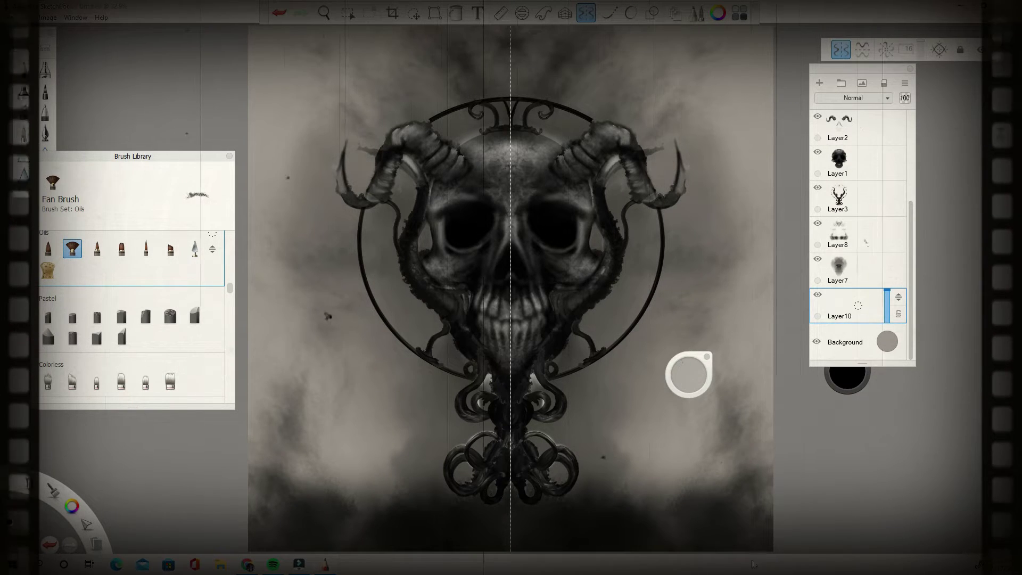
pyautogui.moveTo(488, 159); pyautogui.dragTo(480, 138)
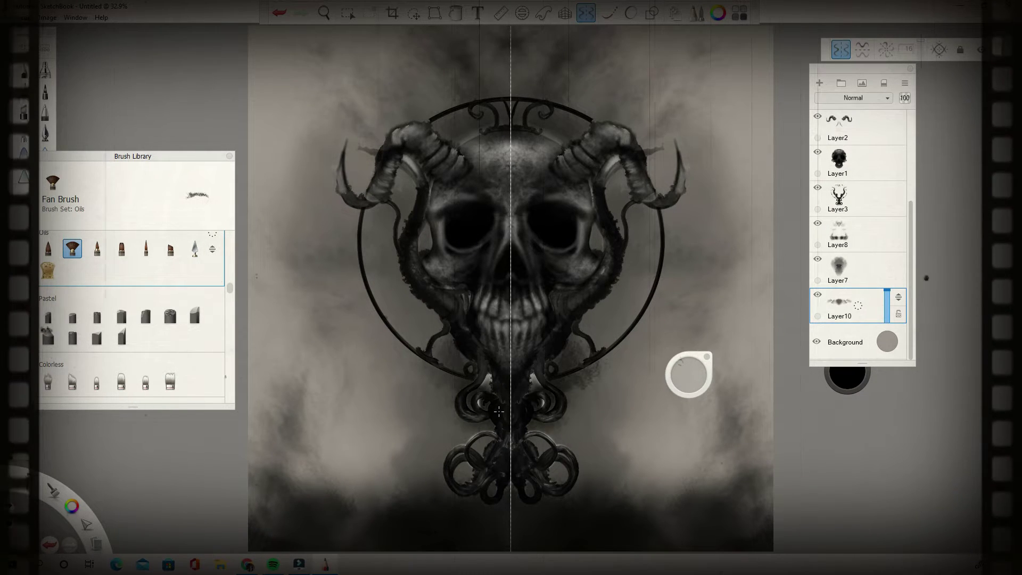
pyautogui.moveTo(585, 341)
pyautogui.mouseDown()
pyautogui.moveTo(591, 399)
pyautogui.moveTo(541, 439)
pyautogui.mouseUp()
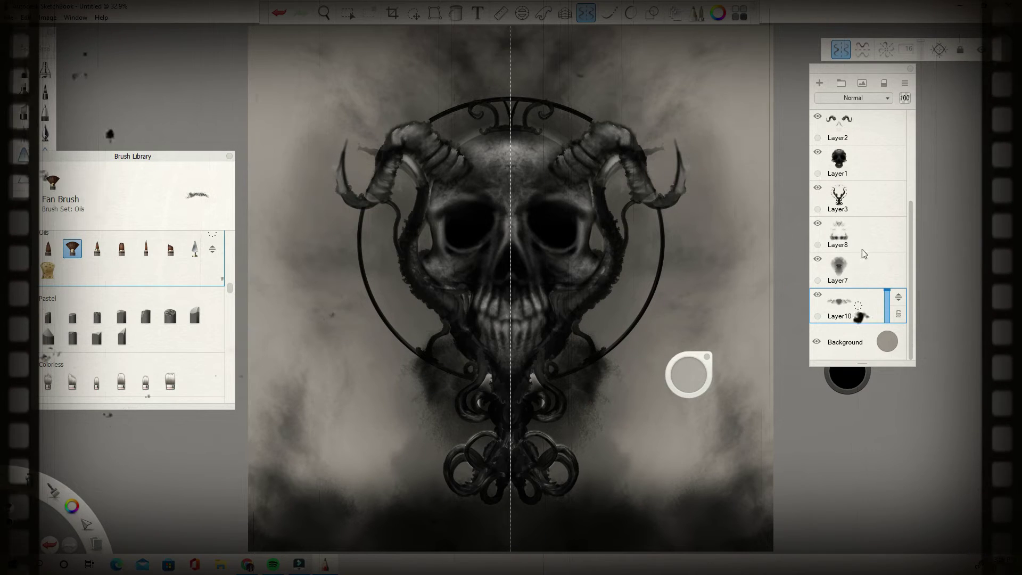
pyautogui.click(863, 254)
pyautogui.moveTo(581, 329)
pyautogui.mouseDown()
pyautogui.moveTo(606, 292)
pyautogui.moveTo(581, 319)
pyautogui.moveTo(606, 317)
pyautogui.moveTo(620, 255)
pyautogui.mouseUp()
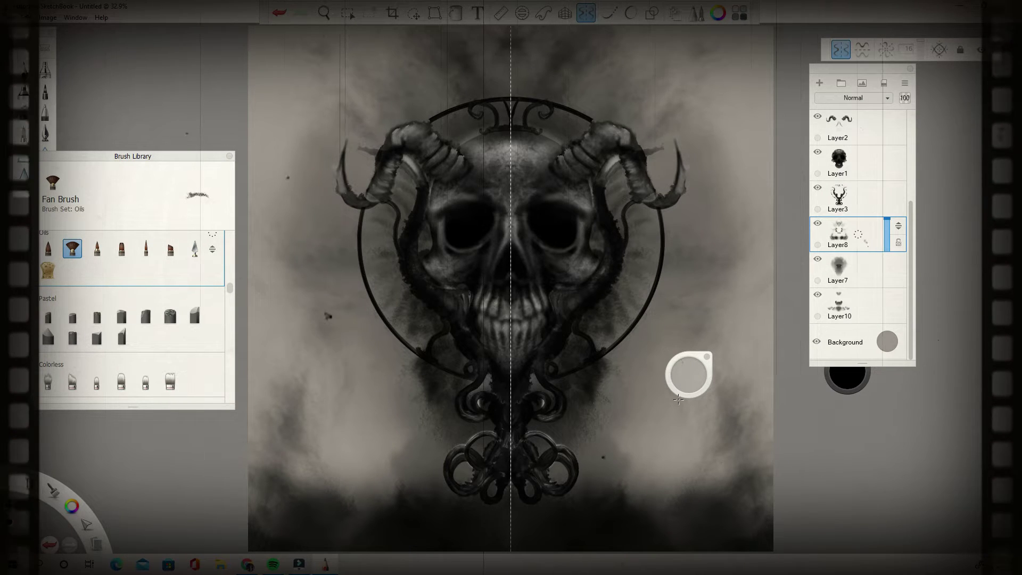
# Paint a soft white glow inside both eye sockets on Layer9 with the Glow Brush
pyautogui.click(873, 129)
pyautogui.scroll(3, 872, 128)
pyautogui.click(871, 126)
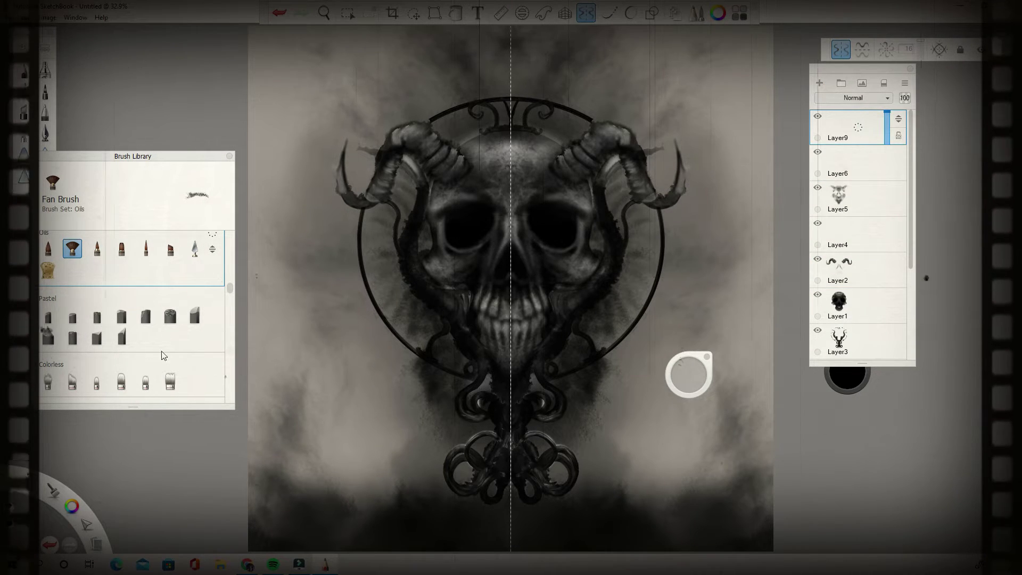
pyautogui.scroll(-8, 163, 356)
pyautogui.click(48, 302)
pyautogui.click(847, 375)
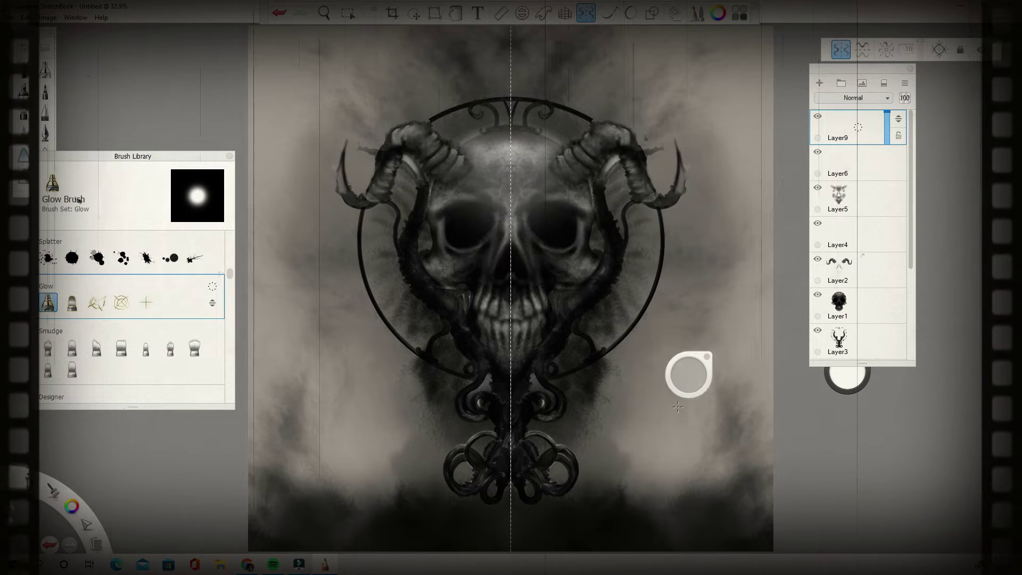
pyautogui.moveTo(681, 375); pyautogui.dragTo(685, 367)
pyautogui.hotkey('ctrl', 'z')
pyautogui.moveTo(467, 226); pyautogui.dragTo(473, 220)
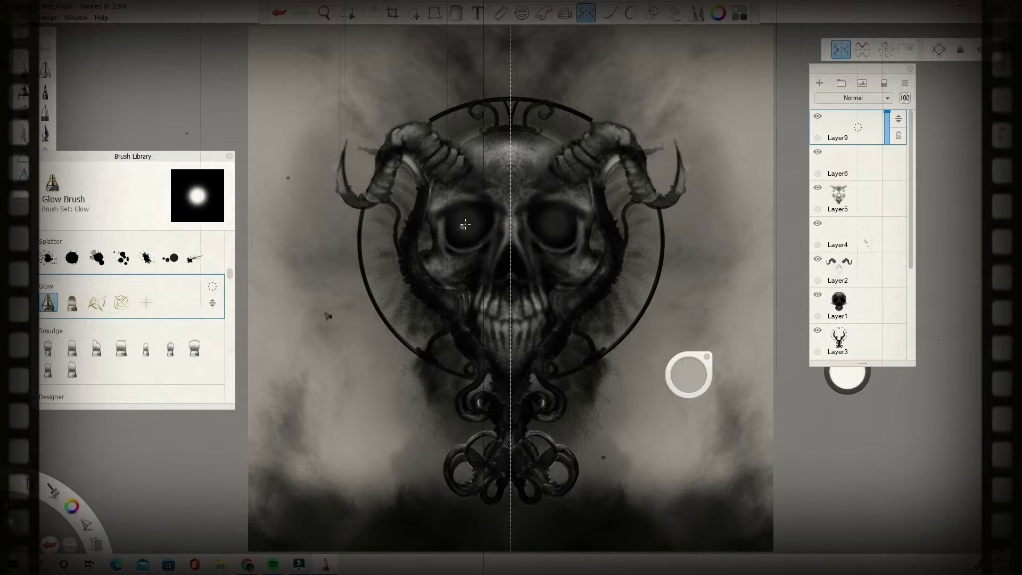
# Paint brighter glow highlights in both eyes with a resized Glow Brush, undoing the unwanted stroke
pyautogui.moveTo(691, 373); pyautogui.dragTo(683, 375)
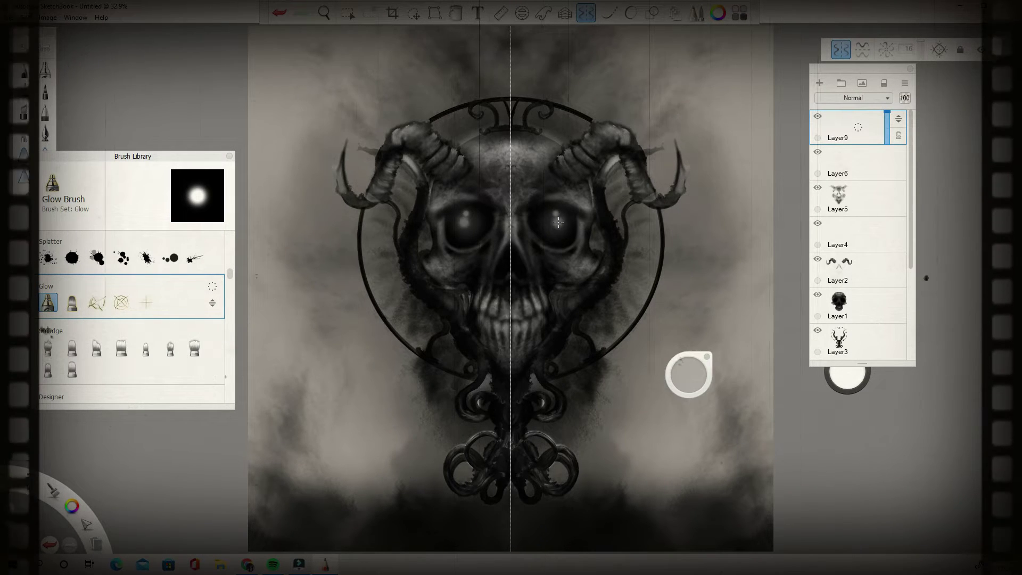
pyautogui.hotkey('ctrl', 'z')
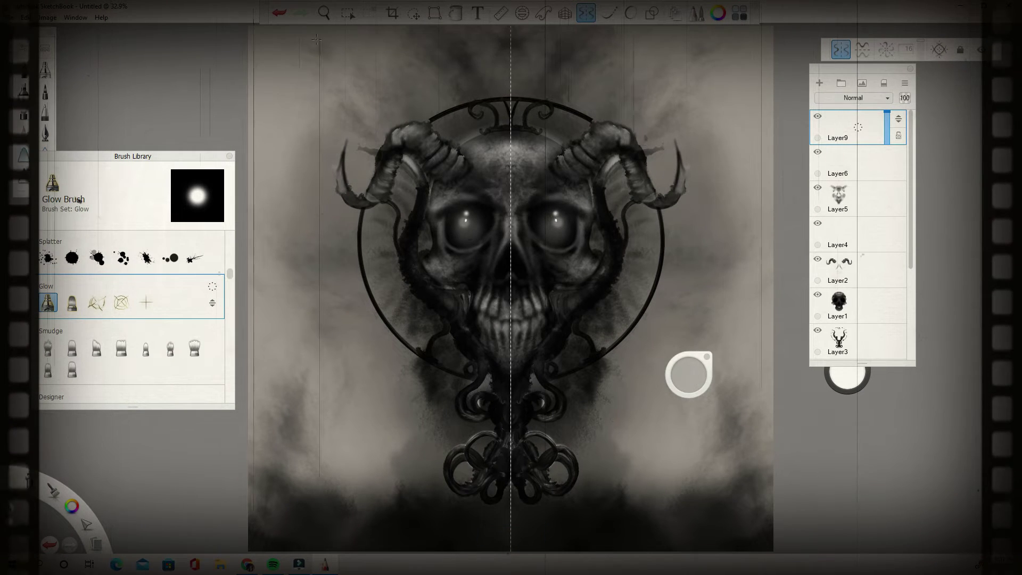
# Try Glow Cross sparkles over the highlights in both eyes, and undo them
pyautogui.click(146, 302)
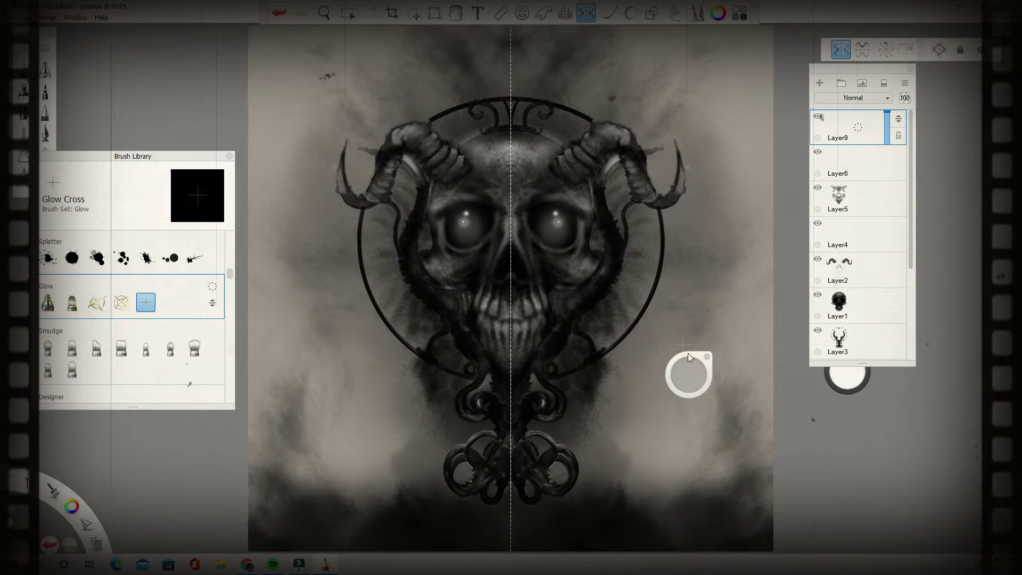
pyautogui.moveTo(689, 374); pyautogui.dragTo(682, 365)
pyautogui.click(570, 239)
pyautogui.click(555, 212)
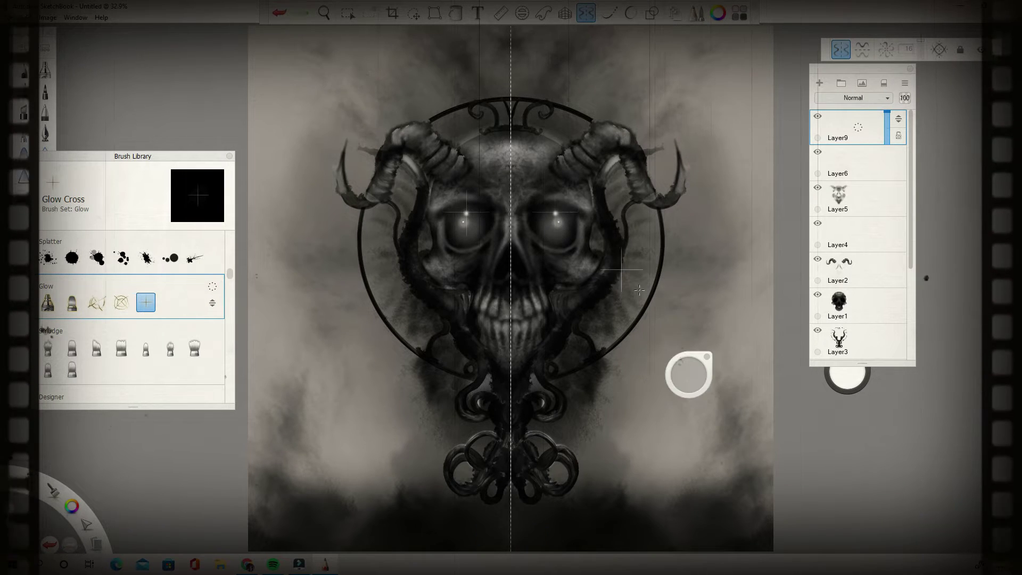
pyautogui.hotkey('ctrl', 'z')
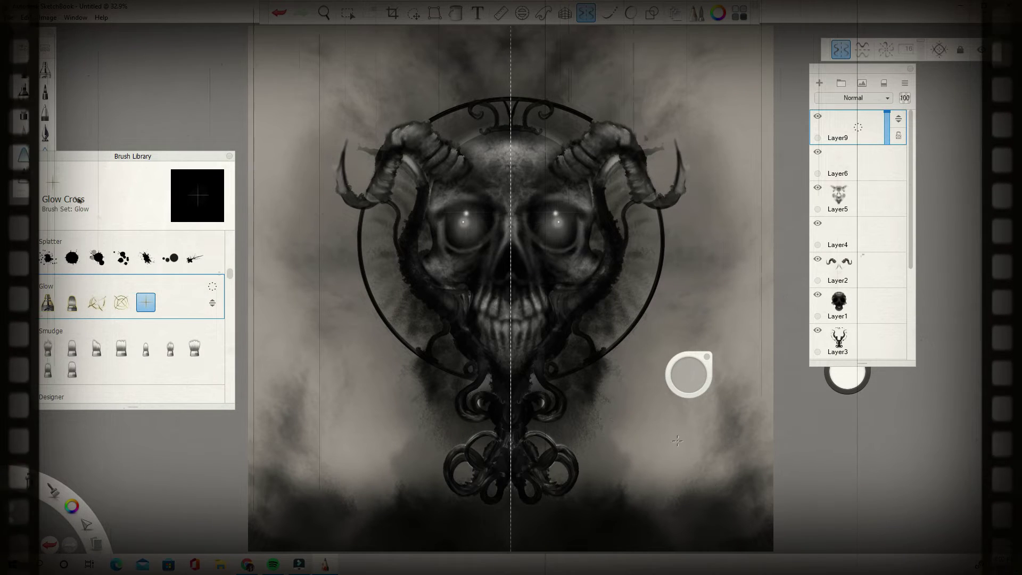
# Darken both eye sockets on Layer6 with a black Airbrush
pyautogui.scroll(5, 111, 264)
pyautogui.click(849, 382)
pyautogui.click(847, 392)
pyautogui.moveTo(689, 372); pyautogui.dragTo(689, 378)
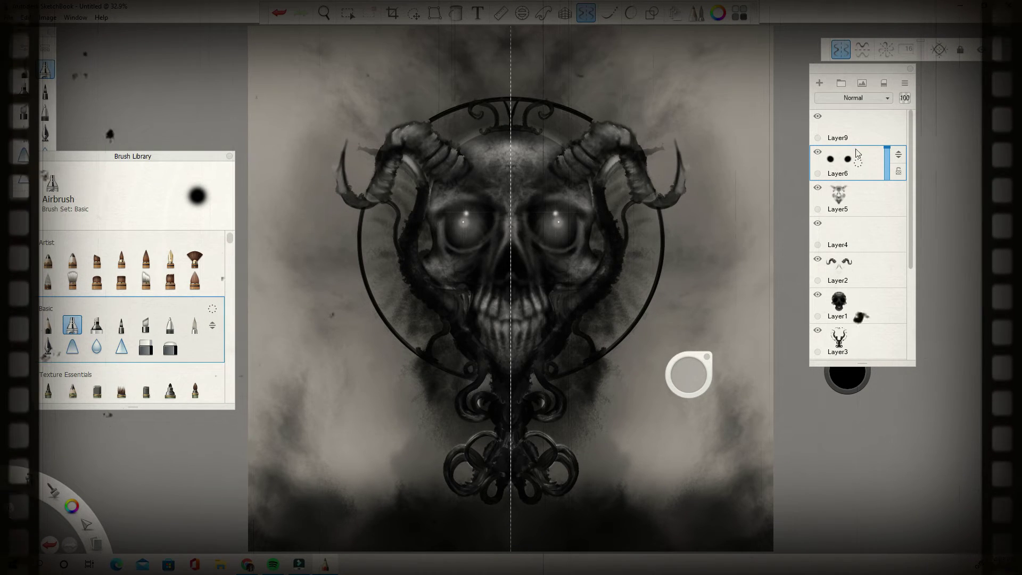
# Add a layer on top of the stack and refine the shading of the eyes and face with black and white Airbrush strokes
pyautogui.click(819, 83)
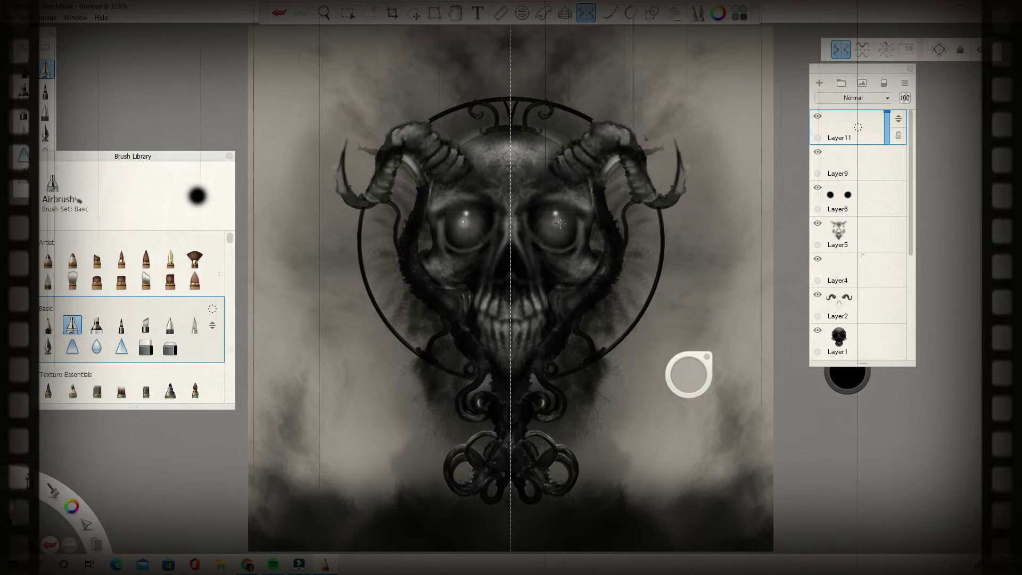
pyautogui.click(551, 221)
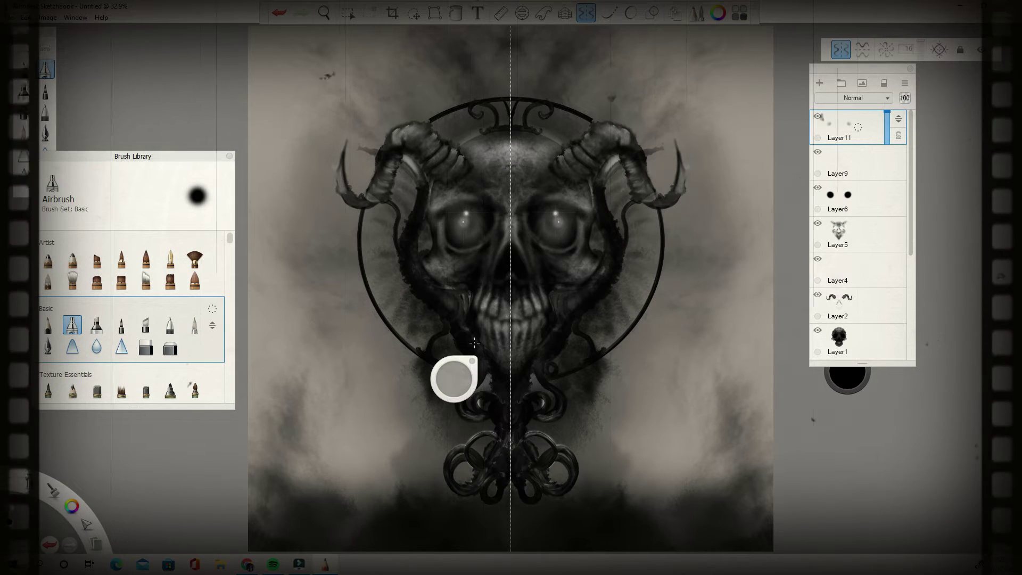
pyautogui.moveTo(846, 378); pyautogui.dragTo(815, 414)
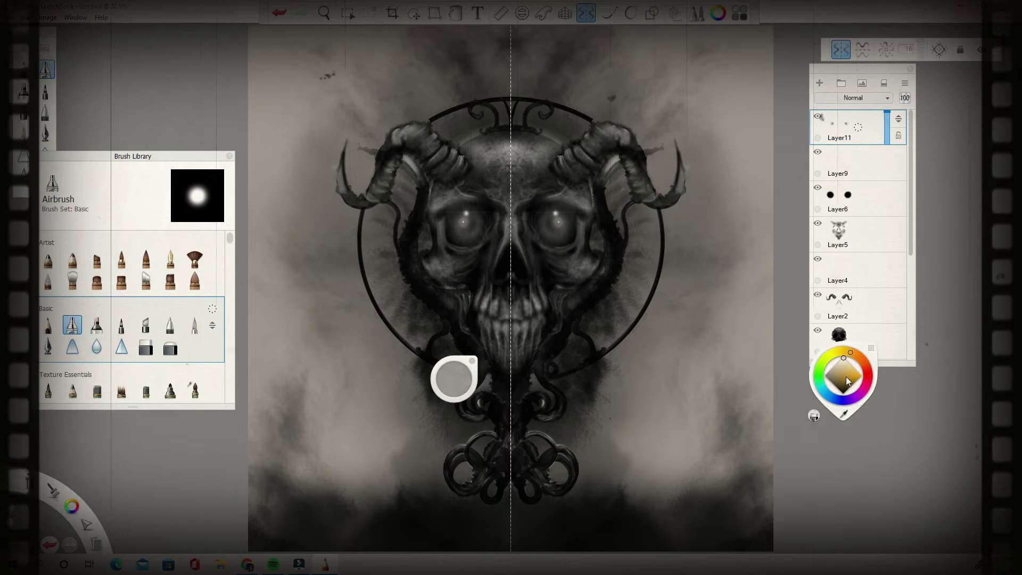
pyautogui.moveTo(846, 381); pyautogui.dragTo(847, 479)
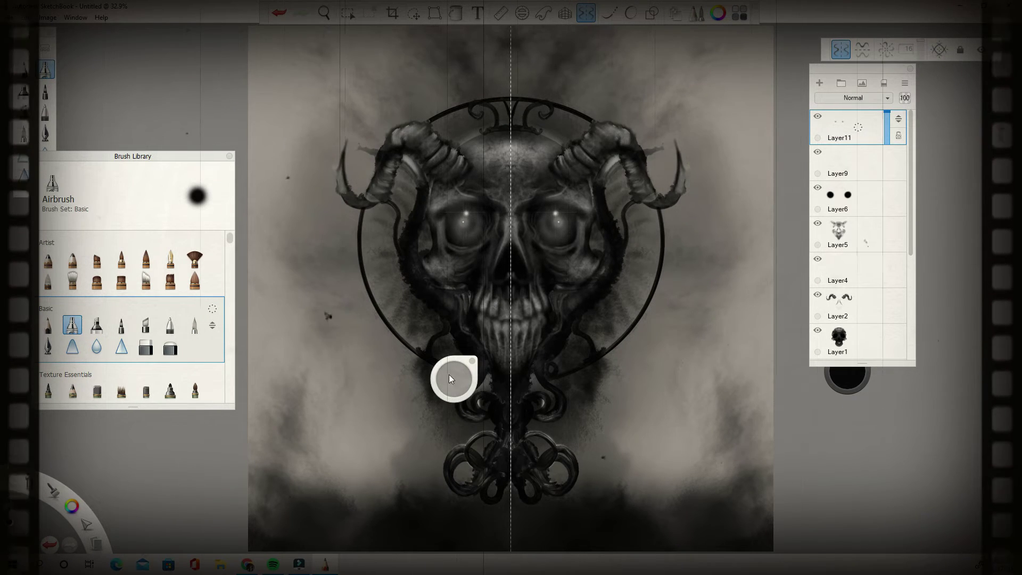
# Turn off the symmetry and save the painting to the Desktop as a TIFF file named 49
pyautogui.moveTo(451, 377); pyautogui.dragTo(759, 415)
pyautogui.click(586, 13)
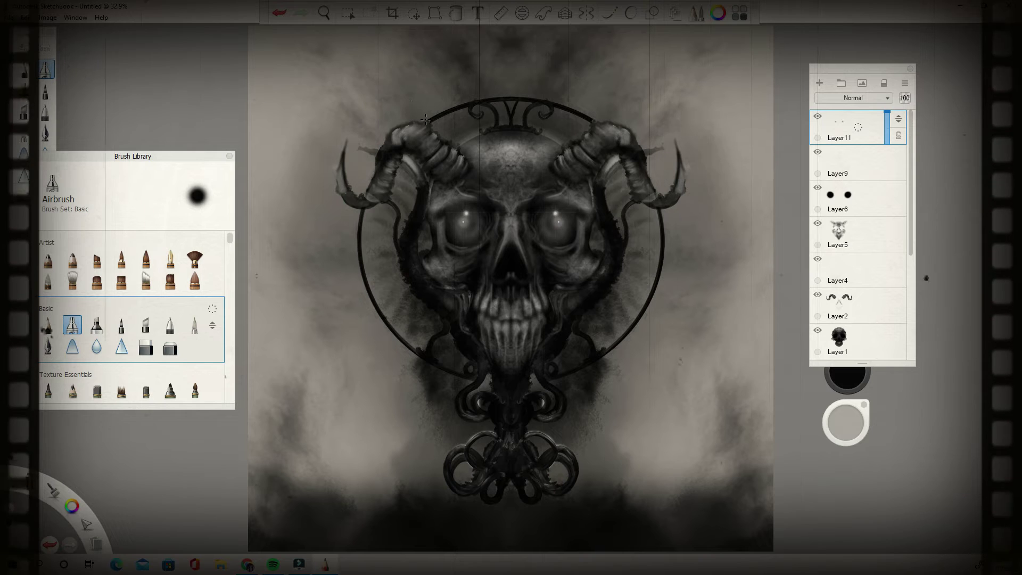
pyautogui.click(9, 18)
pyautogui.click(38, 80)
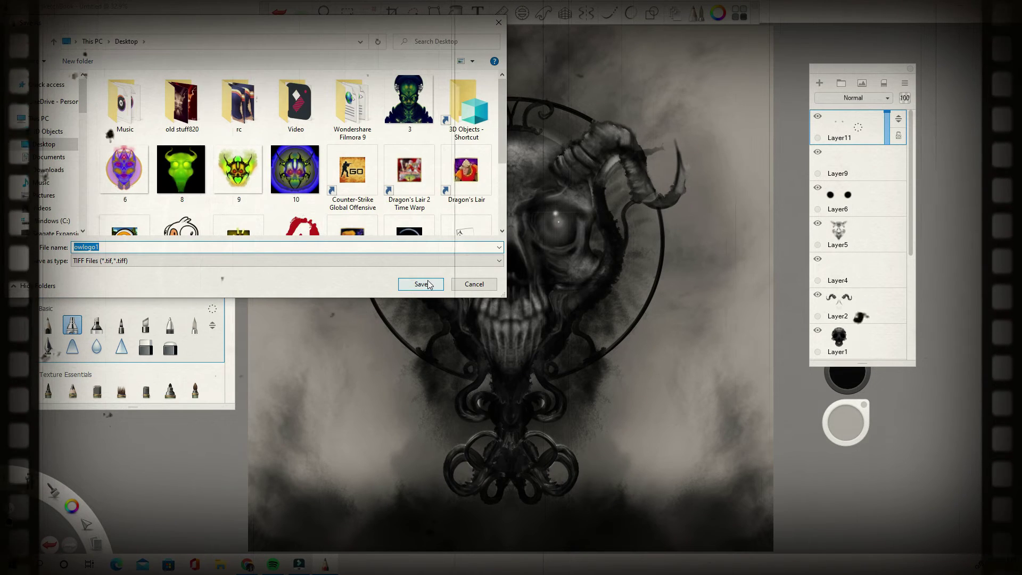
pyautogui.write('49')
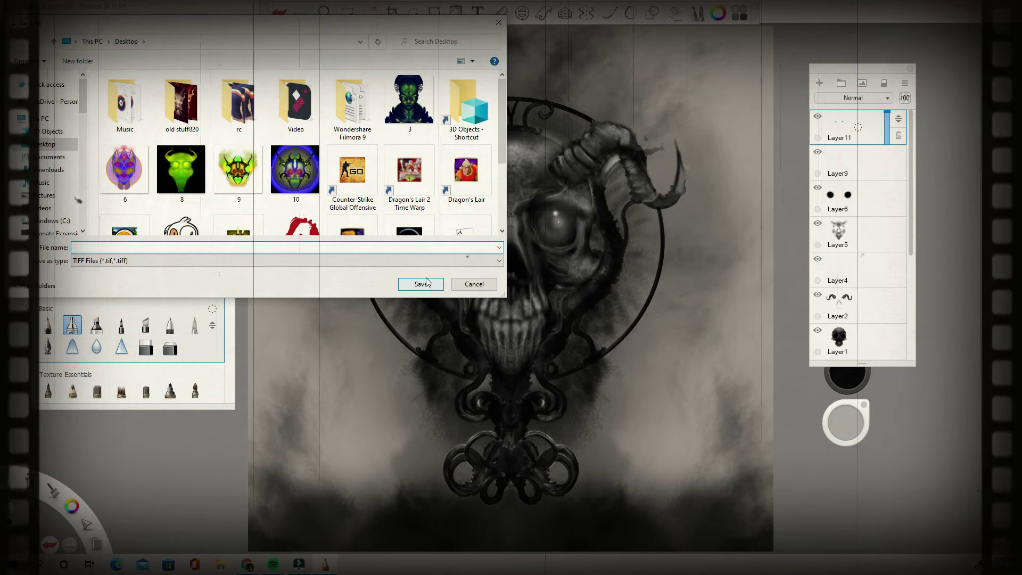
pyautogui.click(420, 283)
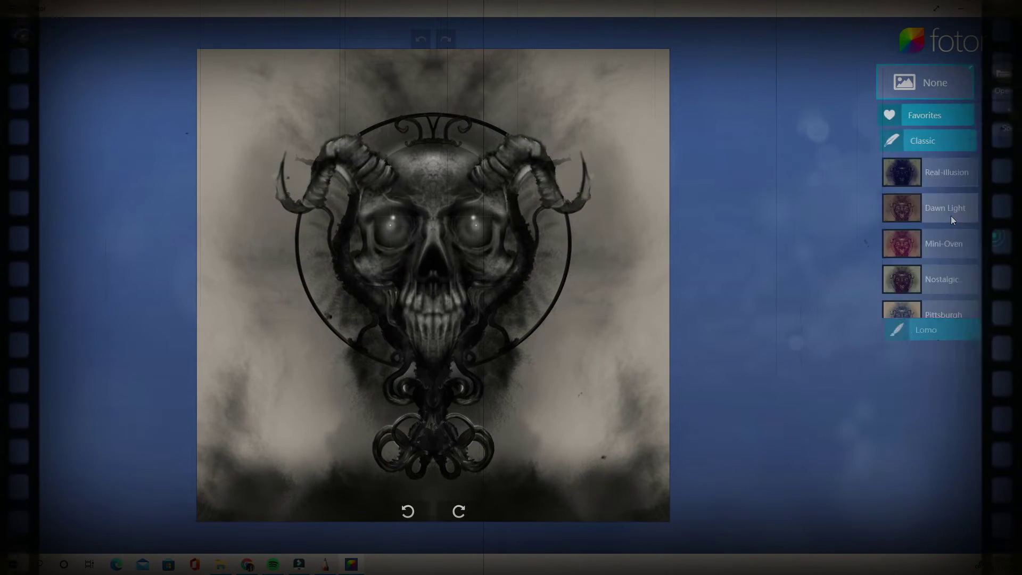
# In Fotor, try out several Classic effects on the skull image and apply Pittsburgh
pyautogui.click(922, 250)
pyautogui.click(925, 185)
pyautogui.click(925, 163)
pyautogui.scroll(-1, 925, 213)
pyautogui.click(926, 282)
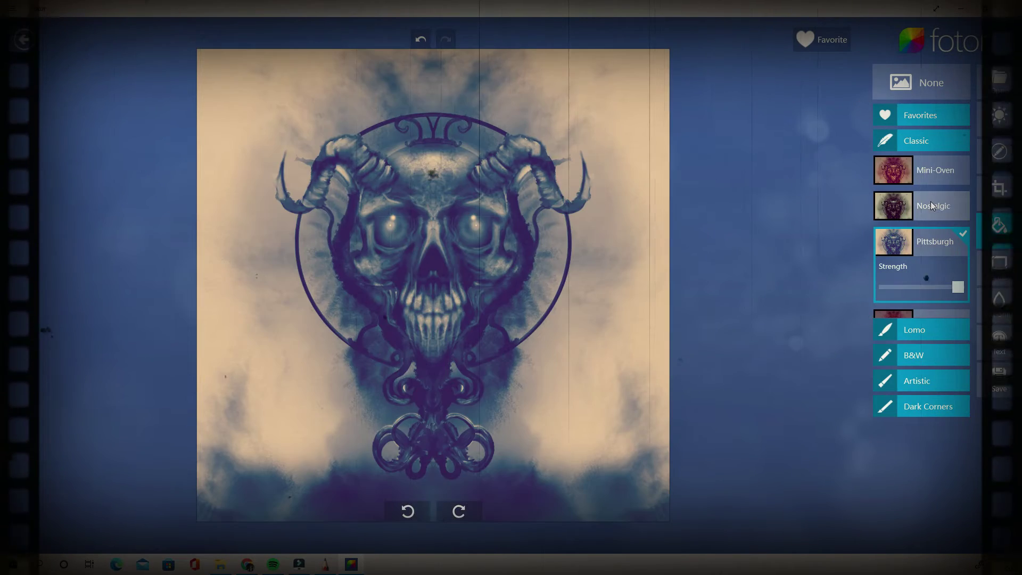
pyautogui.scroll(-3, 931, 275)
pyautogui.click(931, 266)
pyautogui.click(932, 309)
pyautogui.scroll(-1, 926, 298)
pyautogui.click(921, 298)
pyautogui.scroll(4, 927, 213)
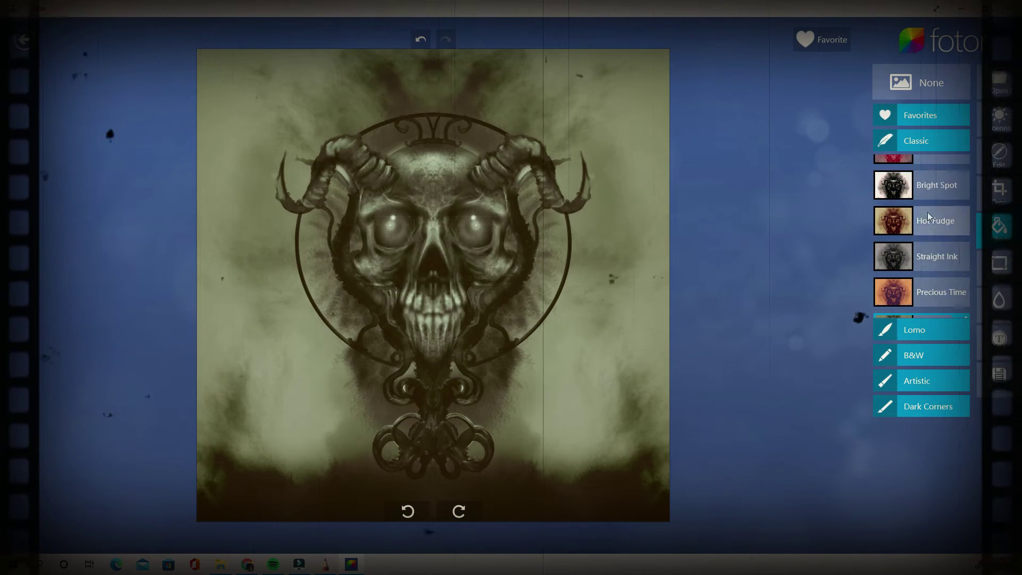
pyautogui.click(926, 237)
# Sharpen the image to 100, raise the saturation to its maximum and set the contrast to 11
pyautogui.click(1000, 152)
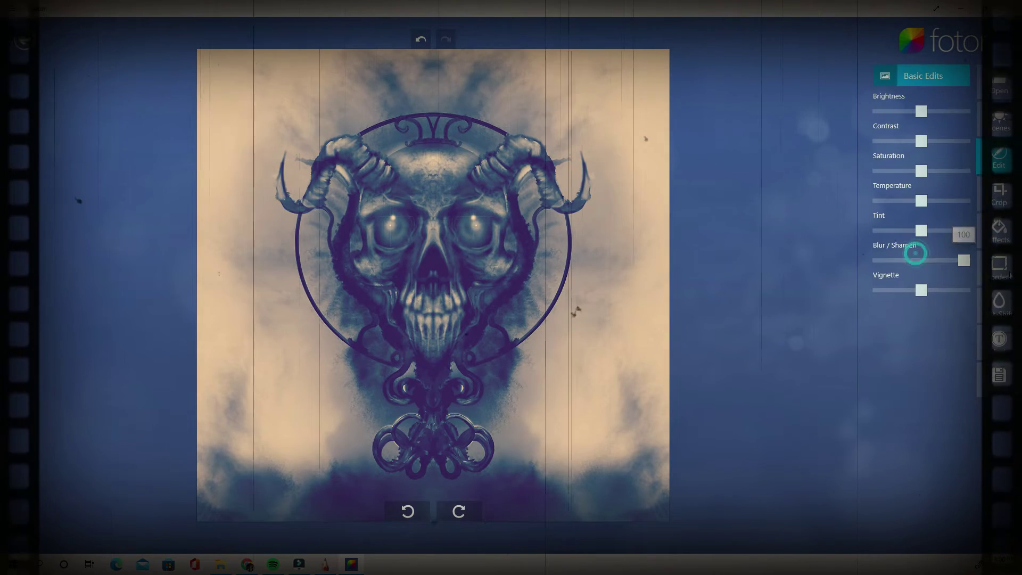
pyautogui.moveTo(922, 202); pyautogui.dragTo(921, 231)
pyautogui.moveTo(921, 172); pyautogui.dragTo(921, 202)
pyautogui.moveTo(921, 141); pyautogui.dragTo(928, 142)
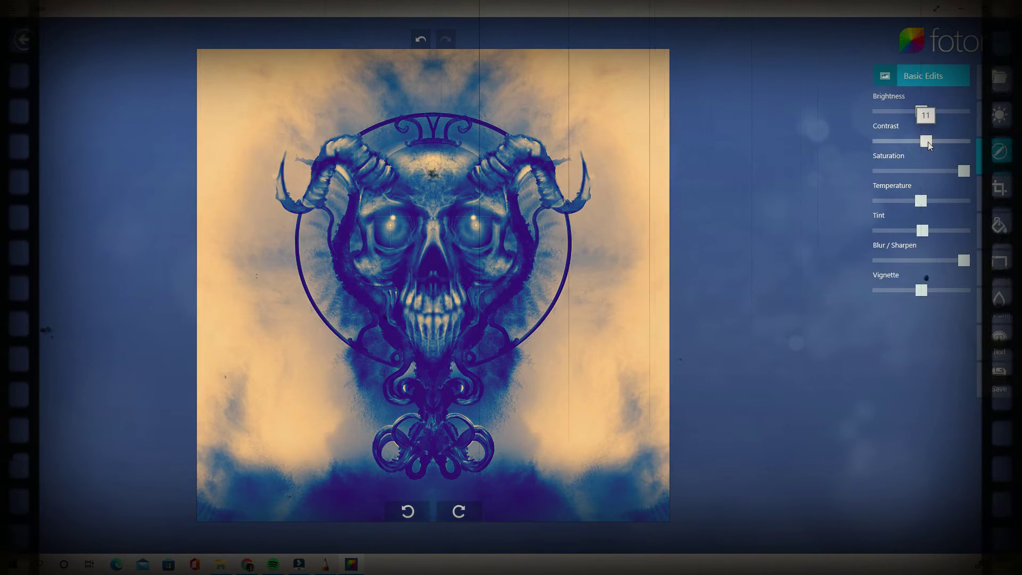
# Slightly lower the vignette and brightness, fine-tune temperature and tint, and raise the contrast further
pyautogui.moveTo(921, 290); pyautogui.dragTo(914, 290)
pyautogui.moveTo(928, 141); pyautogui.dragTo(917, 111)
pyautogui.moveTo(921, 201); pyautogui.dragTo(920, 229)
pyautogui.moveTo(933, 142); pyautogui.dragTo(933, 142)
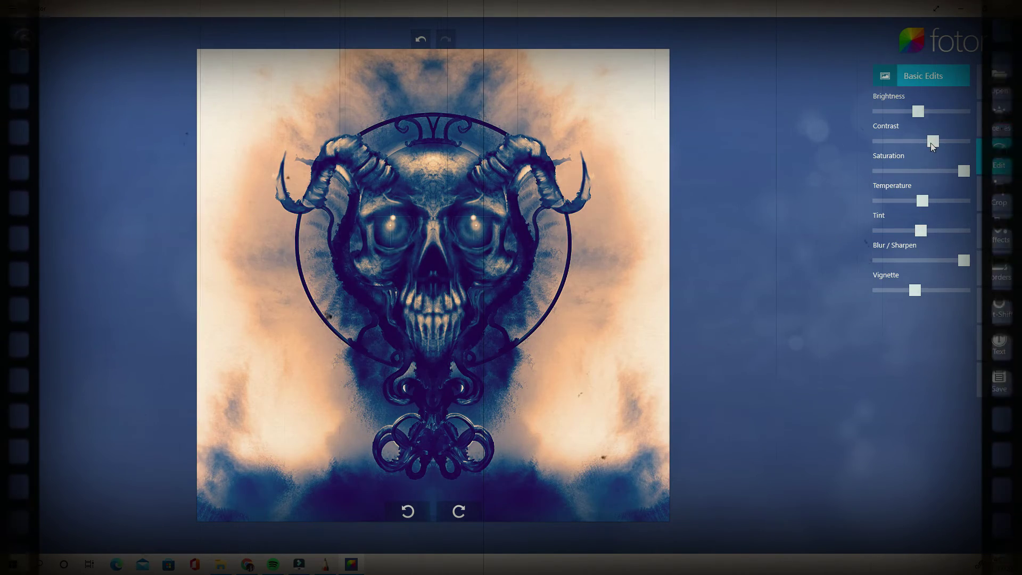
# Save the edited image to the Desktop as a JPEG named 49
pyautogui.click(999, 376)
pyautogui.click(676, 328)
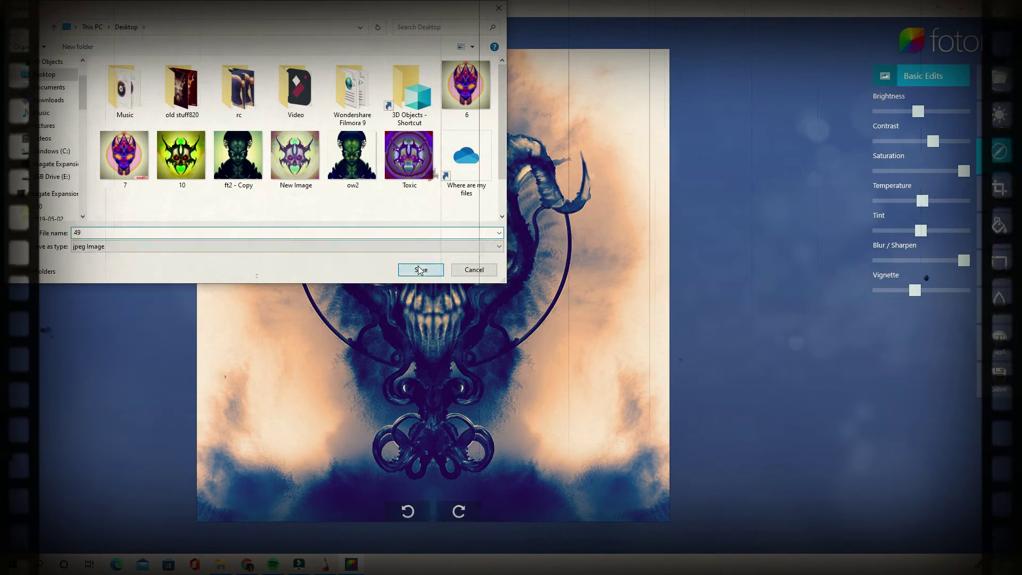
pyautogui.click(417, 268)
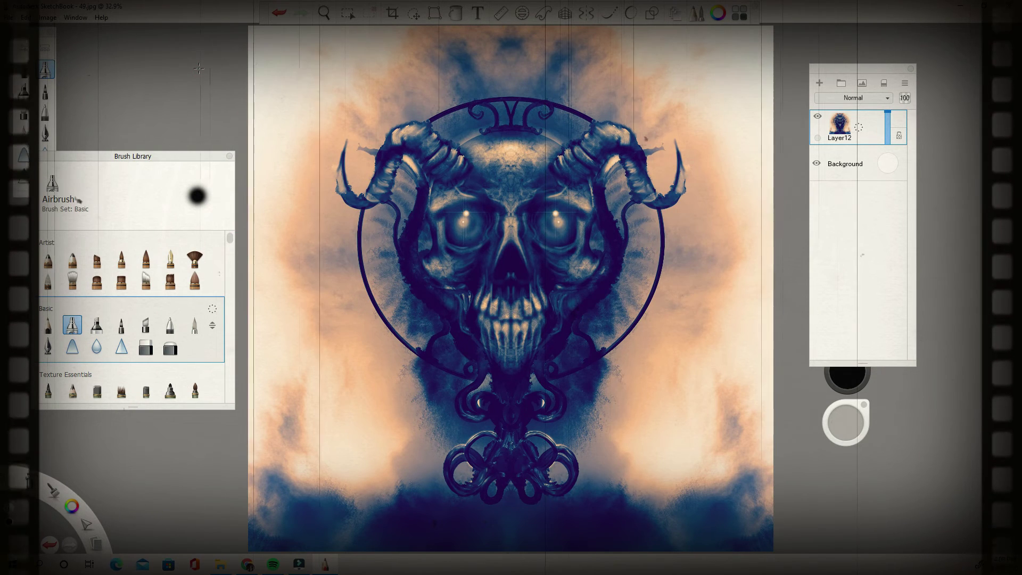
# Back in SketchBook, sign the colored image in its lower right corner with a peach Inking Pen
pyautogui.scroll(-3, 148, 308)
pyautogui.click(48, 277)
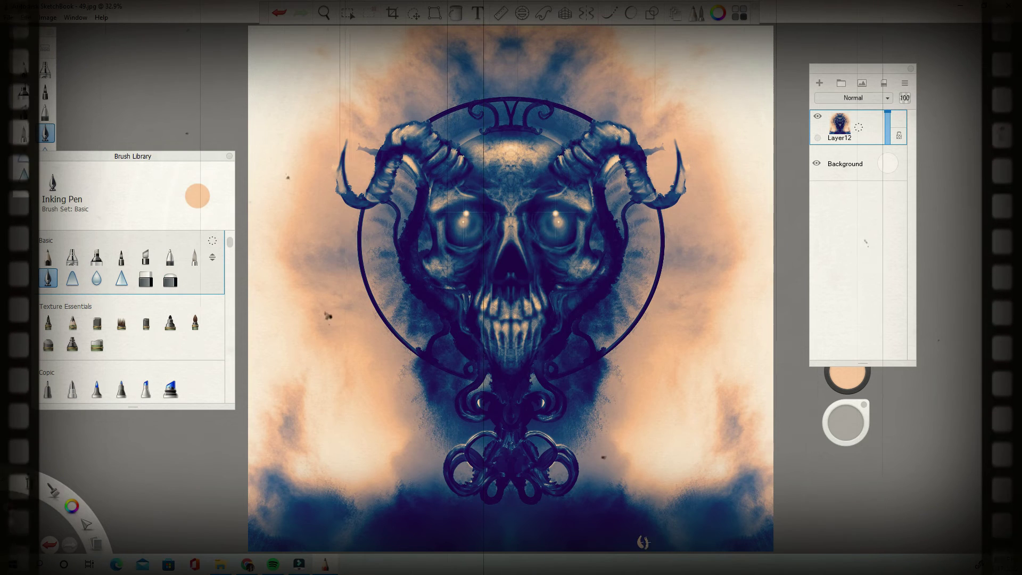
pyautogui.moveTo(642, 542)
pyautogui.mouseDown()
pyautogui.moveTo(691, 547)
pyautogui.moveTo(690, 529)
pyautogui.moveTo(725, 533)
pyautogui.mouseUp()
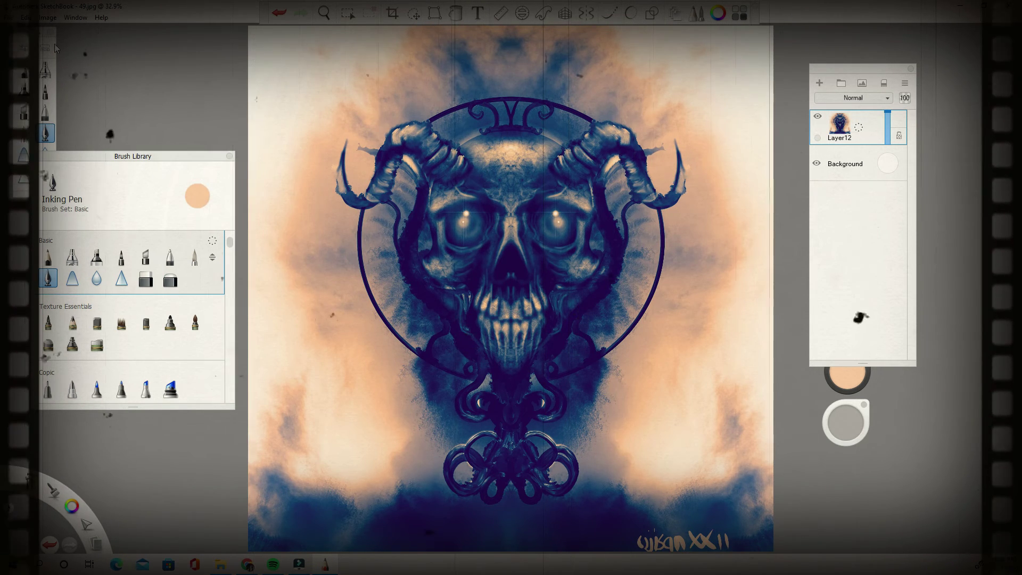
# Save the signed artwork to the Desktop as a JPEG named 49, replacing the existing file
pyautogui.click(9, 17)
pyautogui.click(40, 91)
pyautogui.click(111, 260)
pyautogui.click(111, 284)
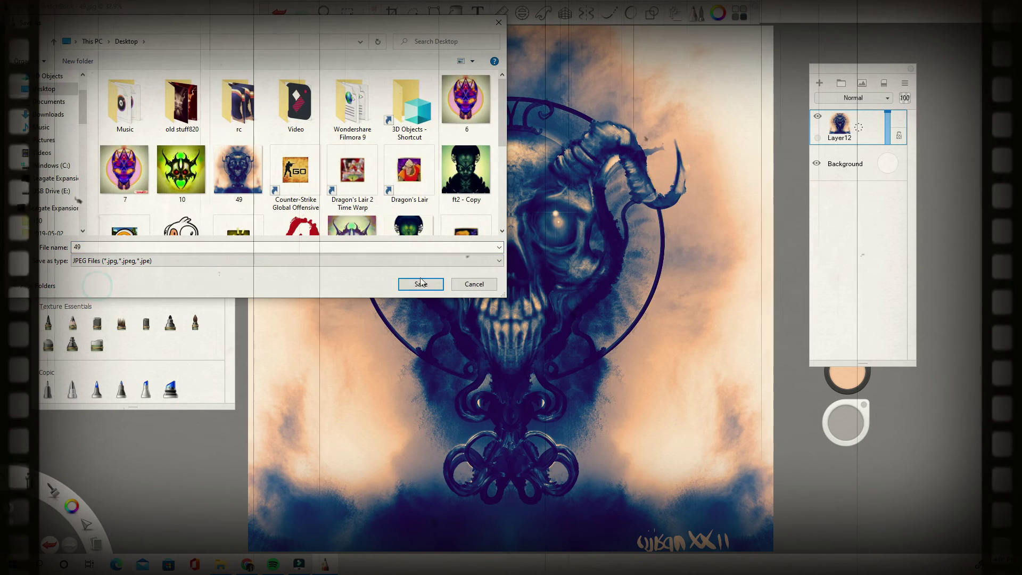
pyautogui.click(421, 284)
pyautogui.click(533, 261)
pyautogui.click(519, 297)
pyautogui.click(520, 316)
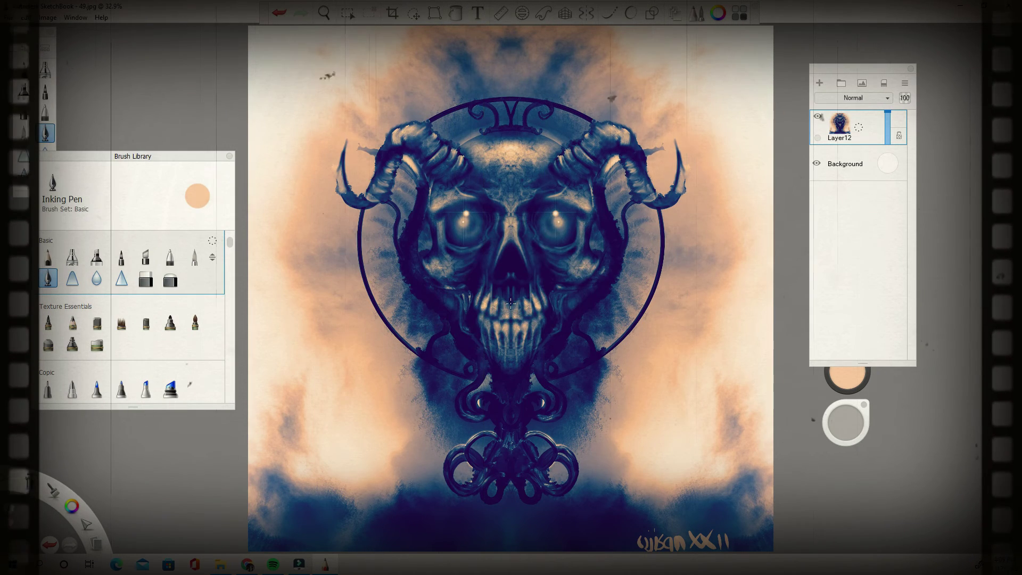